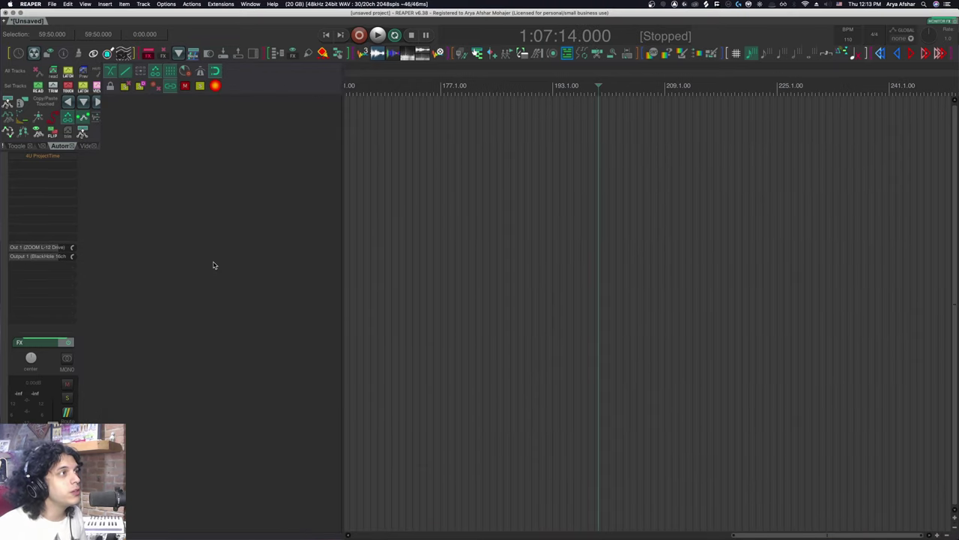
Insert the VST3i Play (East West) (18 out) instrument on a new track and accept building its separate stereo output tracks.
right_click(151, 124)
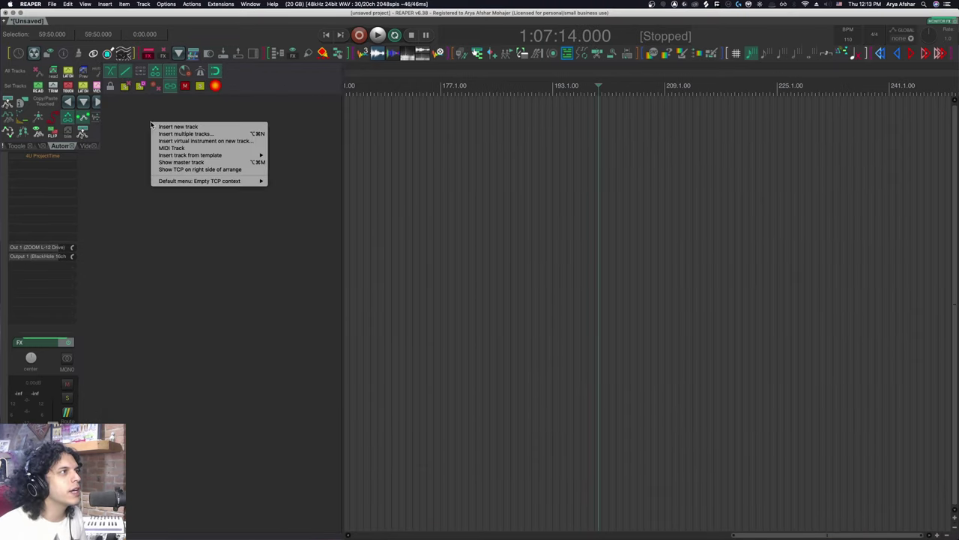
click(208, 141)
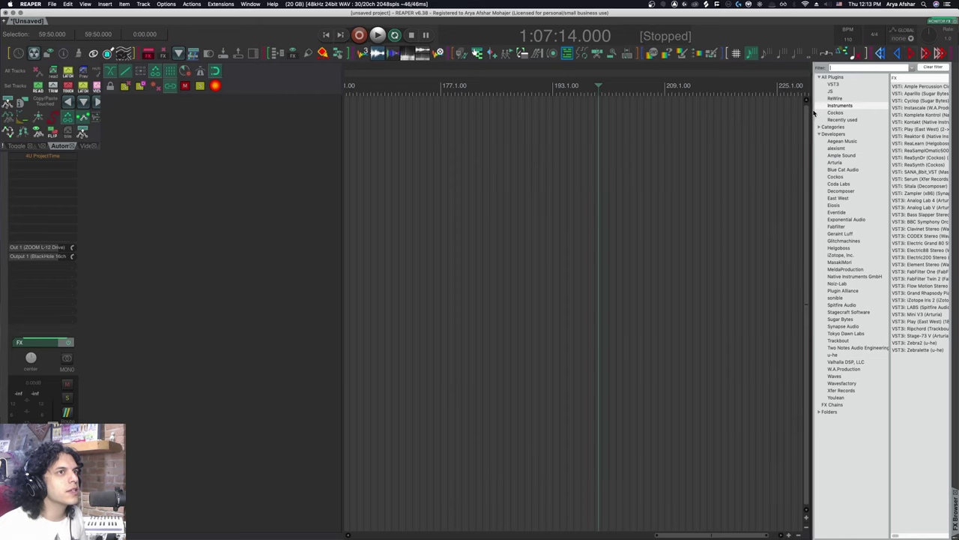
drag(808, 111, 731, 105)
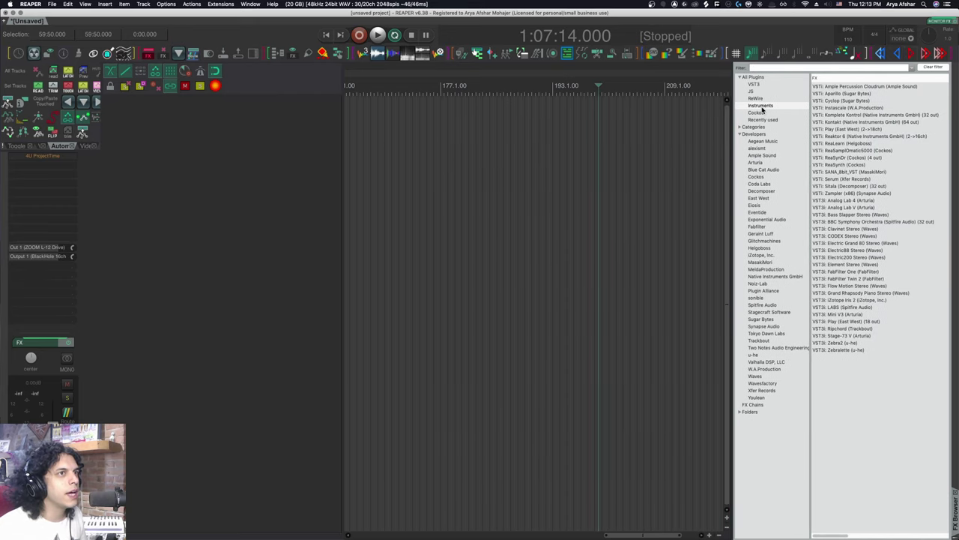
click(851, 321)
double_click(851, 322)
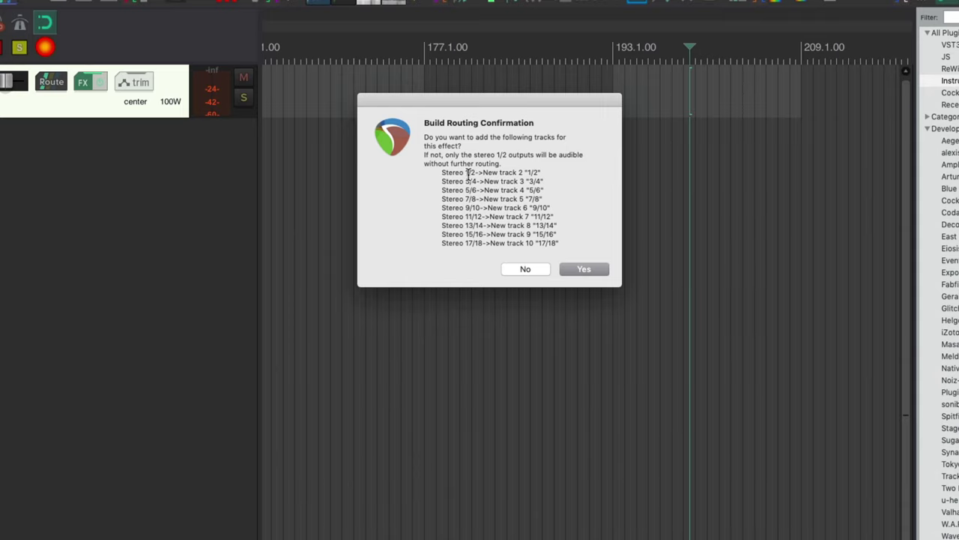
click(591, 274)
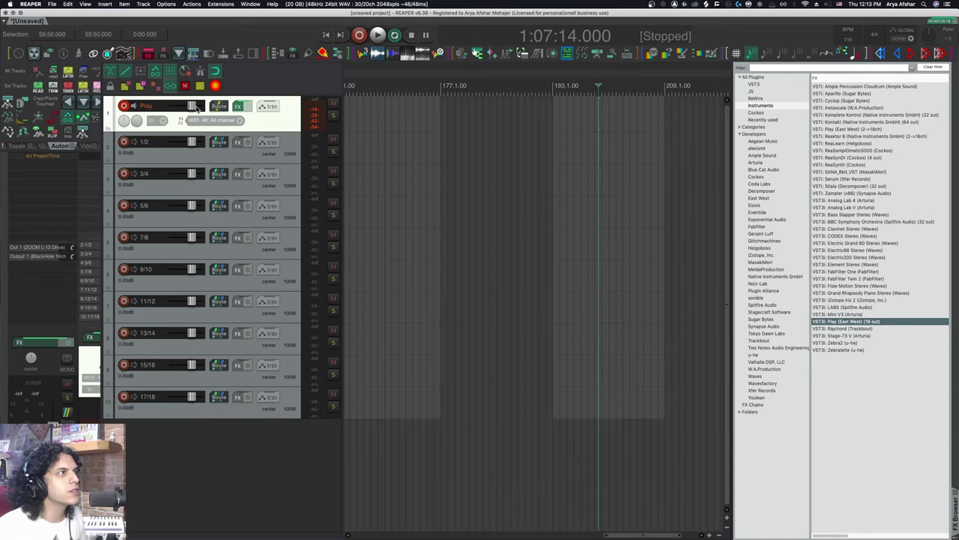
Examine the Play track's routing to see how its sends feed the output tracks.
click(215, 107)
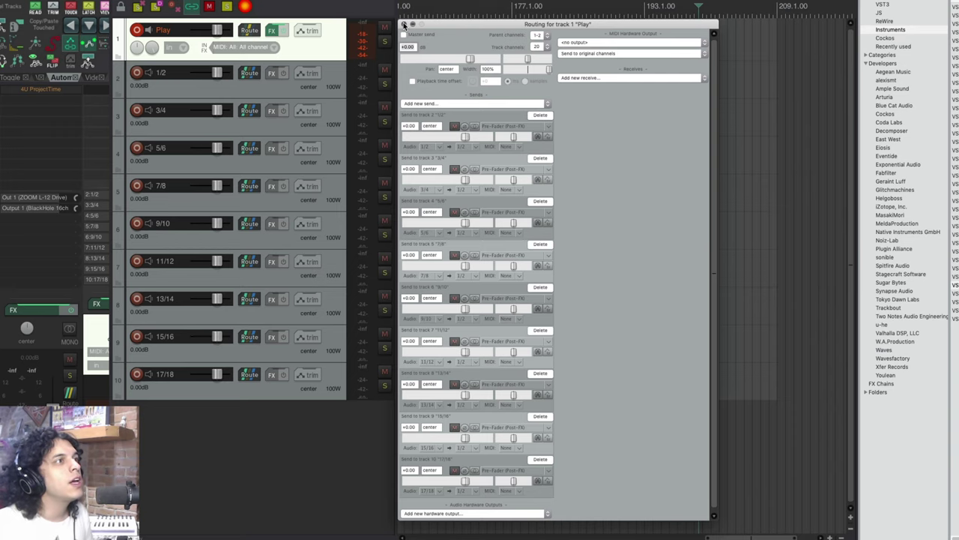
click(403, 24)
In the Play track's instrument mixer, route both Kick In and Kick Out to output 1 & 2.
click(272, 30)
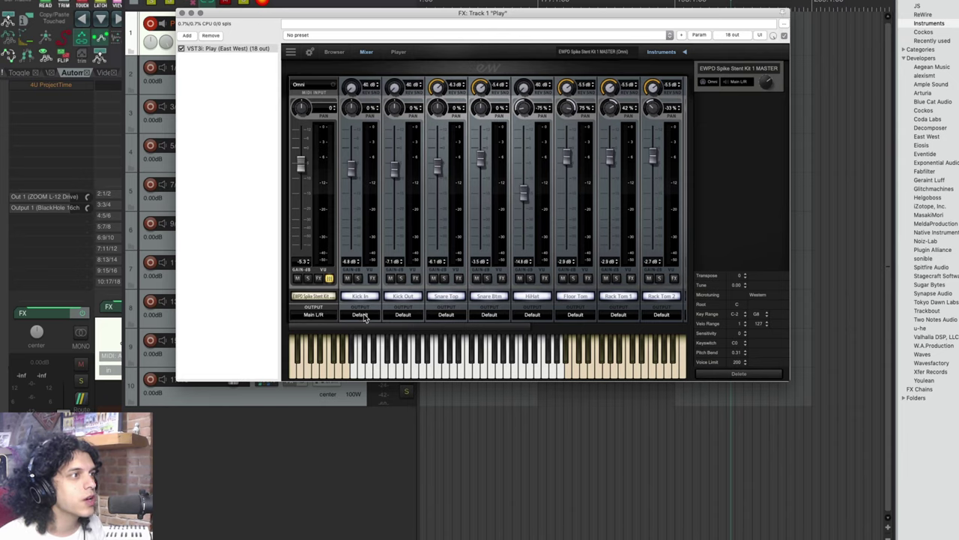
click(364, 316)
click(368, 331)
click(402, 315)
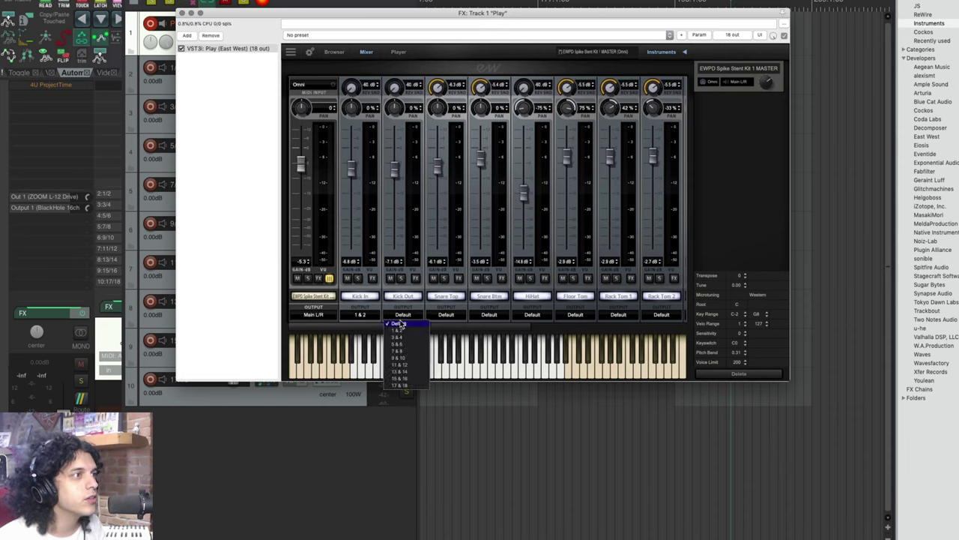
click(398, 330)
Route Snare Top and Snare Btm to output 3 & 4, and HiHat to output 5 & 6.
click(446, 314)
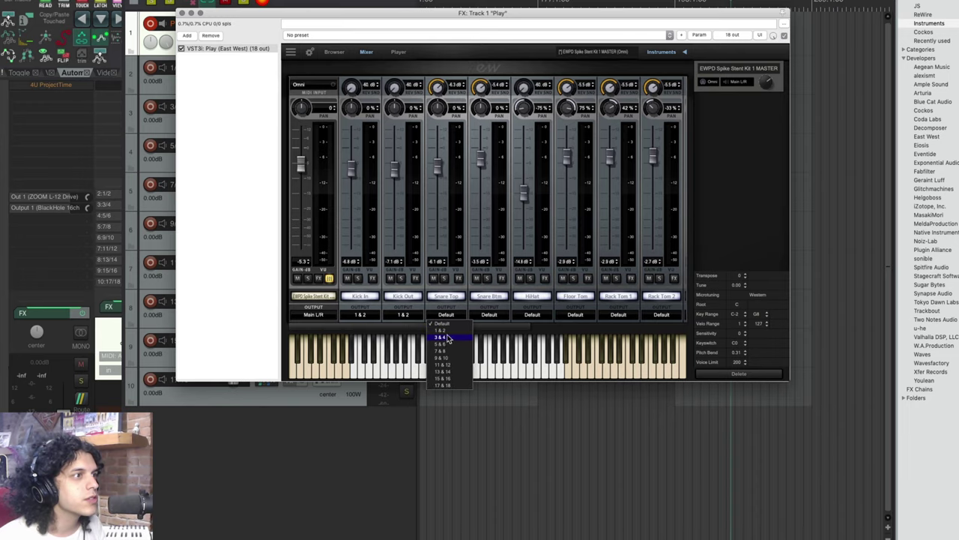
click(447, 339)
click(491, 315)
click(491, 338)
click(532, 315)
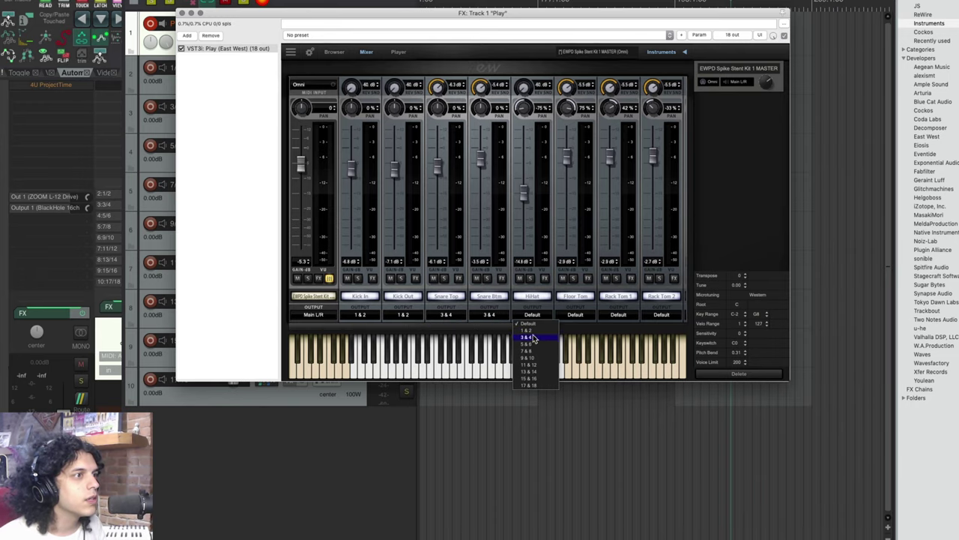
click(528, 344)
Route Floor Tom to output 5 & 6, and Rack Tom 1 and Rack Tom 2 to output 7 & 8.
scroll(554, 333, right, 3)
drag(554, 332, 491, 327)
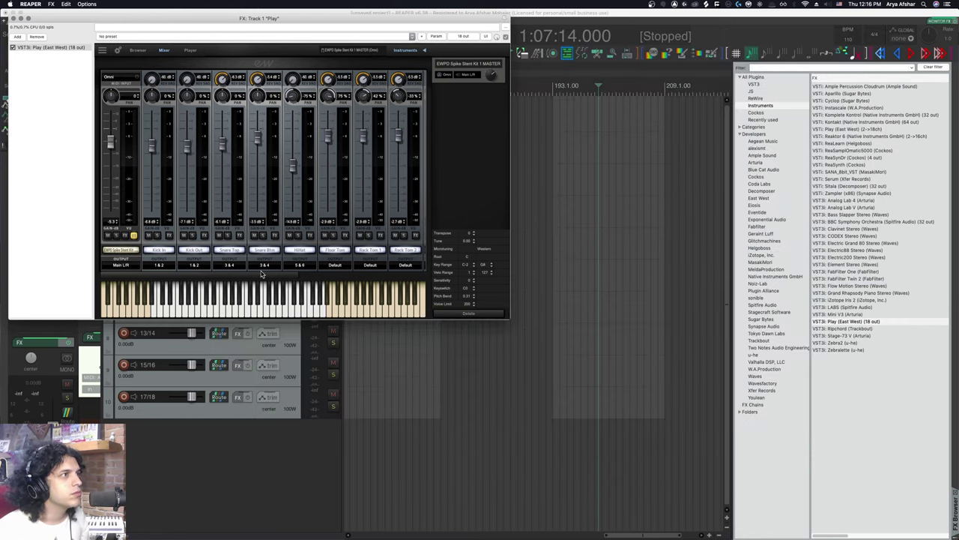
scroll(262, 272, right, 1)
click(299, 265)
click(302, 290)
click(334, 265)
click(338, 295)
click(369, 265)
click(372, 295)
Assign the remaining mixer channels beyond Rack Tom 2 to successively higher stereo output pairs and close the instrument window.
scroll(336, 281, right, 3)
click(298, 266)
click(294, 300)
scroll(292, 281, right, 3)
click(279, 266)
click(282, 306)
click(314, 266)
click(319, 306)
click(337, 266)
click(336, 311)
click(373, 265)
click(371, 311)
click(408, 265)
click(406, 317)
click(153, 276)
drag(153, 278, 142, 278)
key(Escape)
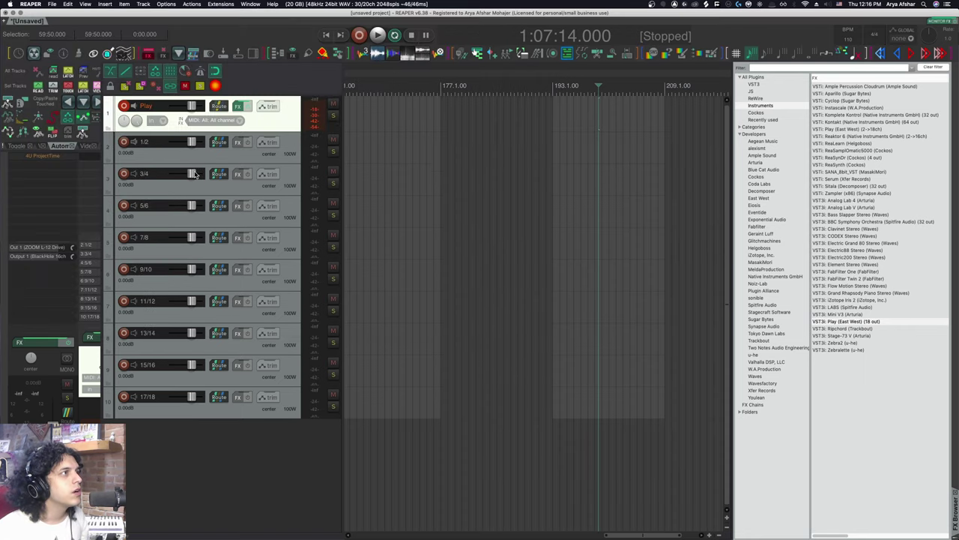
Nest output tracks 1/2 through 17/18 under the Play track and reopen its instrument window.
shift+click(291, 410)
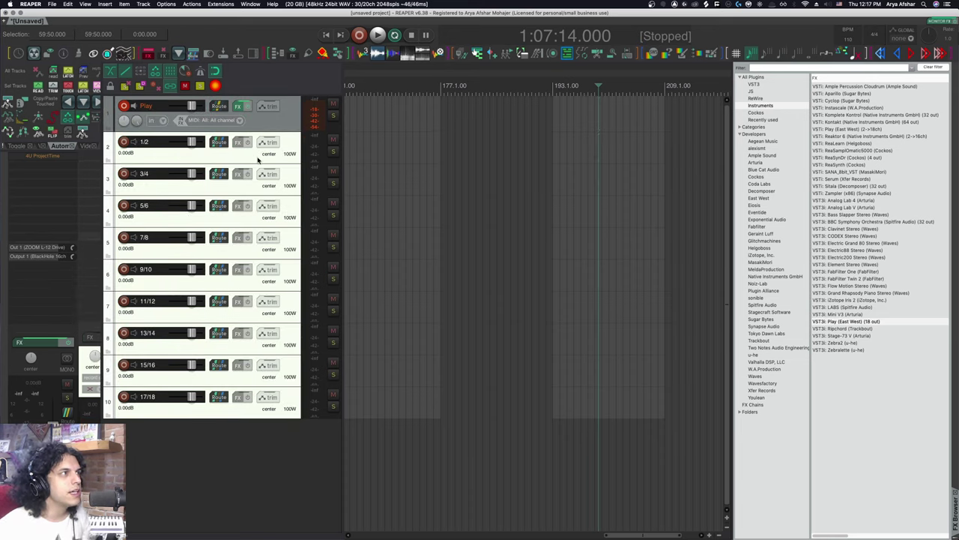
drag(257, 160, 268, 128)
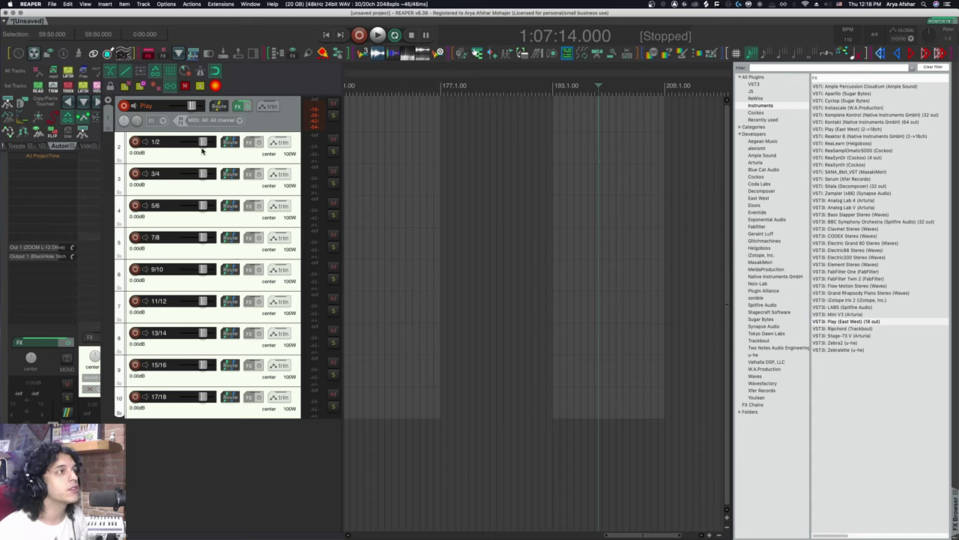
mouse_move(222, 109)
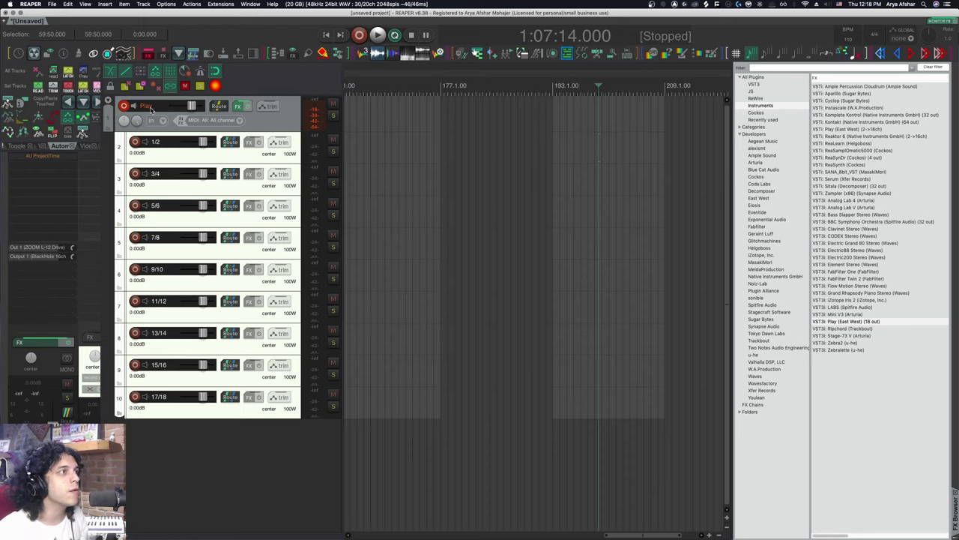
click(240, 107)
drag(59, 20, 191, 122)
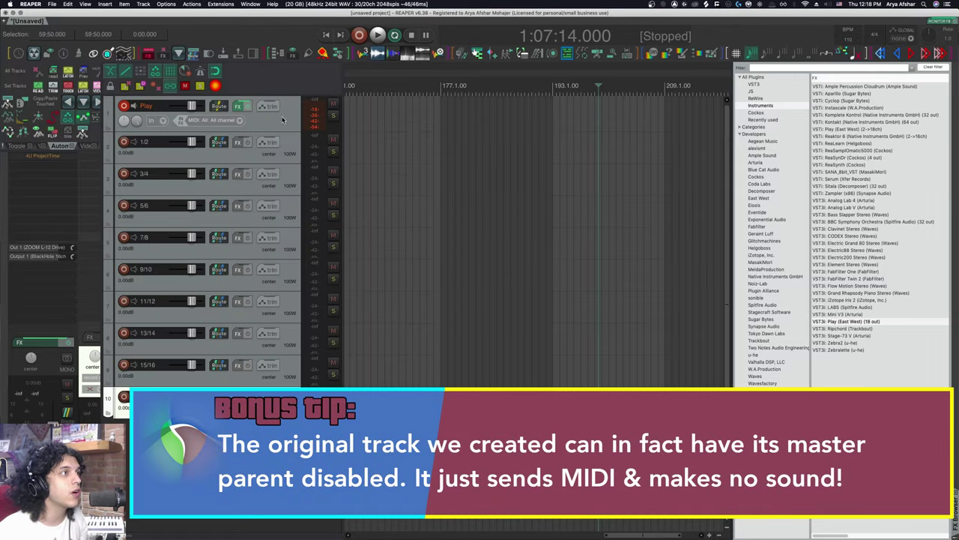
Create a parent folder named Drums containing the Play track and all of its output tracks.
shift+click(283, 120)
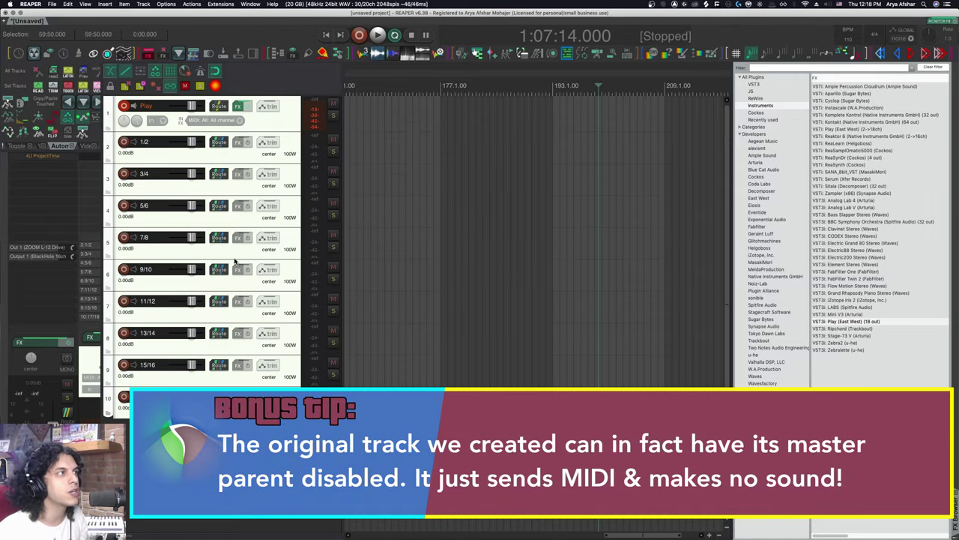
key(f)
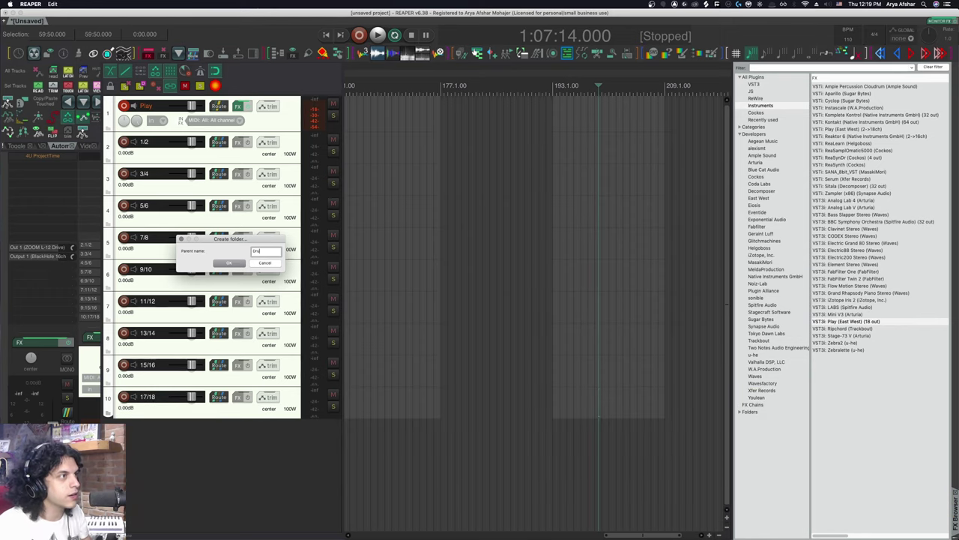
key(Return)
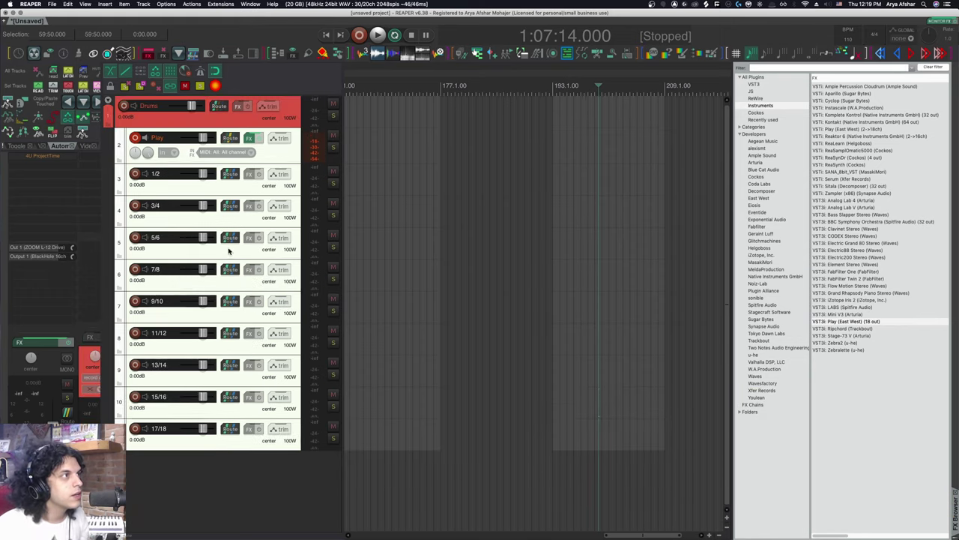
View the action entry for the script Lokasenna_Create folder to contain selected tracks.lua.
click(273, 122)
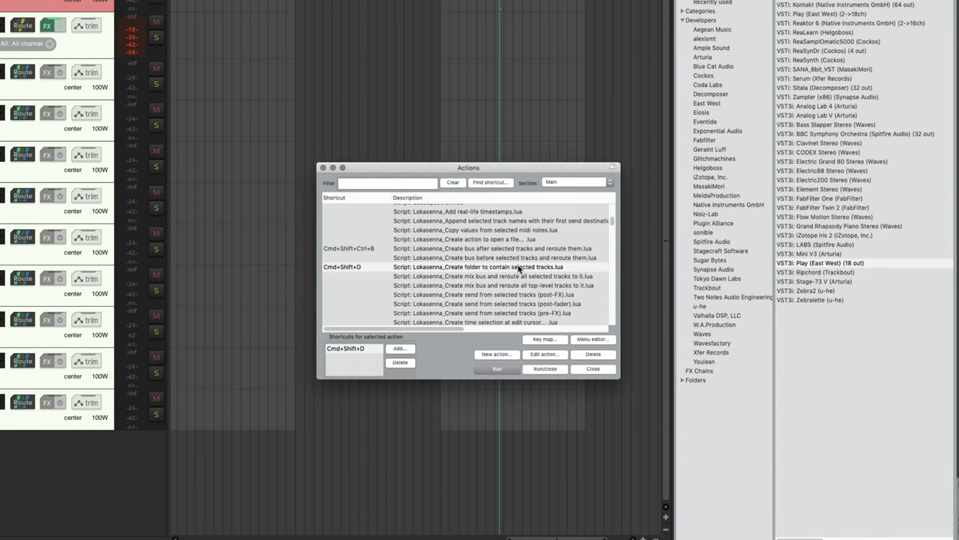
click(324, 169)
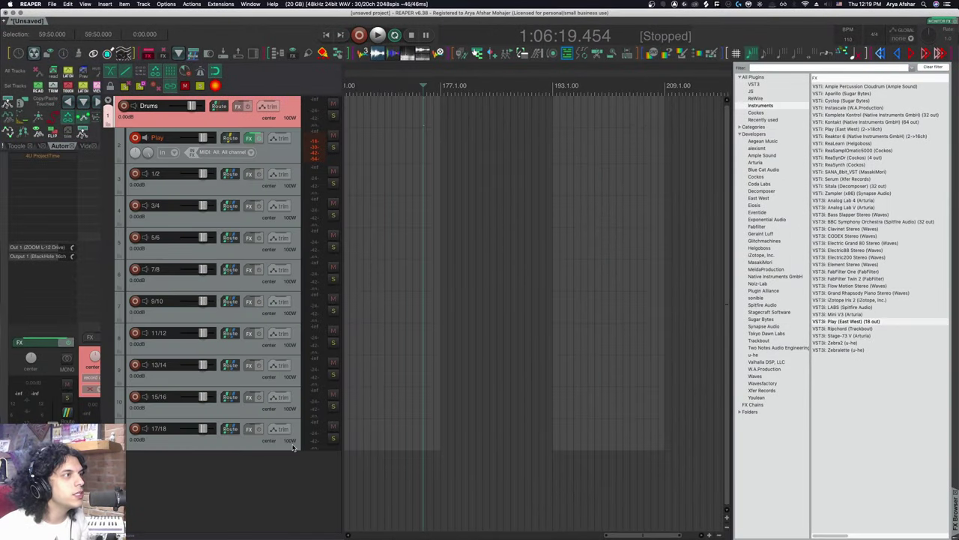
Color the Play track and output tracks 1/2 through 17/18 with a red gradient based on the Drums folder color.
shift+click(293, 445)
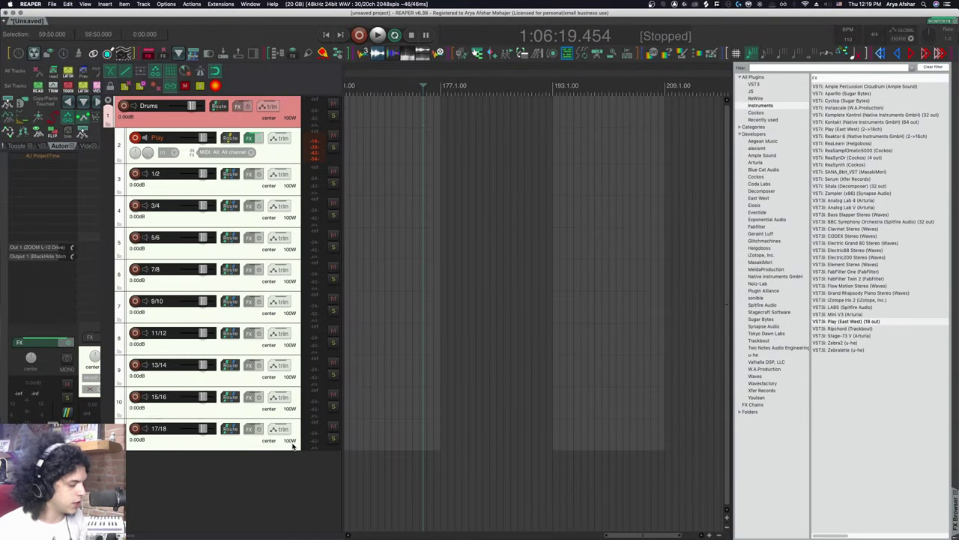
key(shift+c)
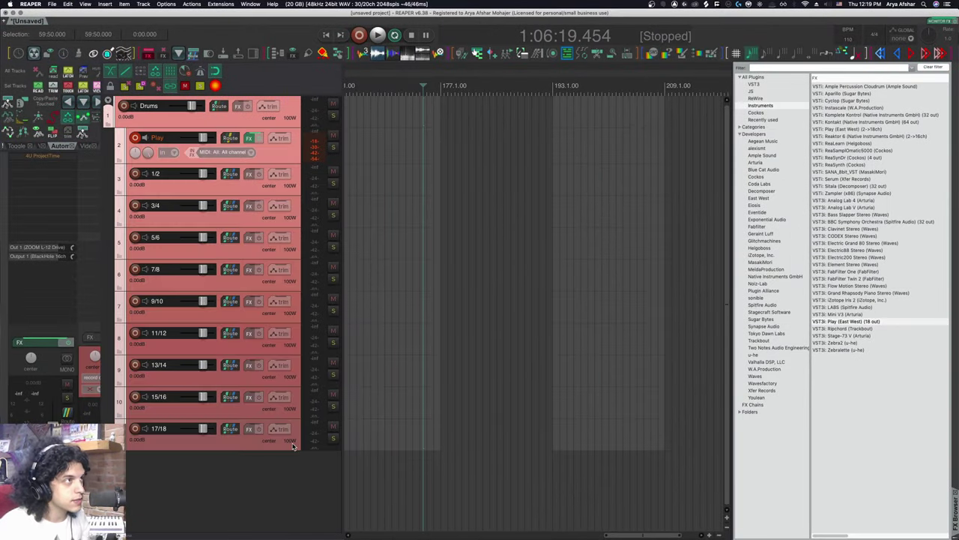
click(407, 400)
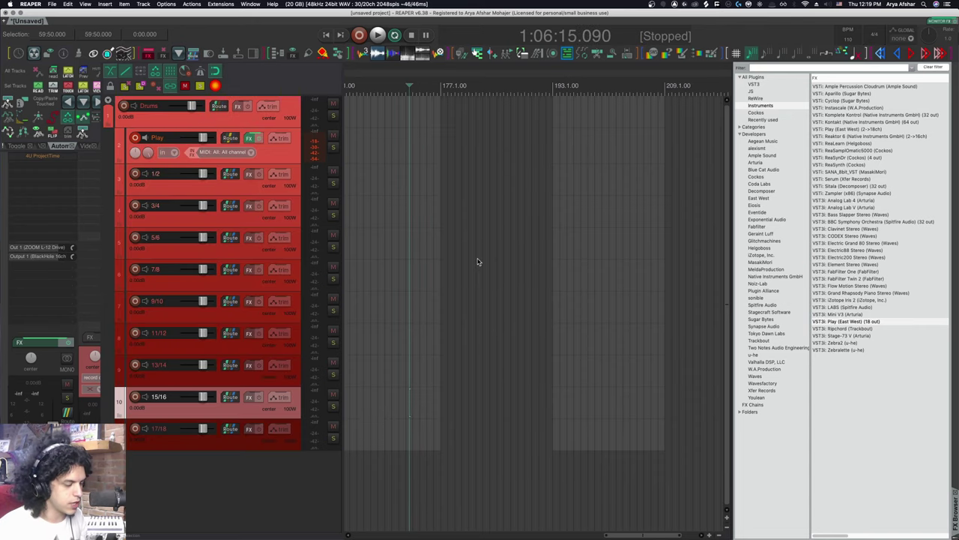
View the action entry for the script ICio_Set color gradient to children tracks starting from parent color.lua.
key(shift+slash)
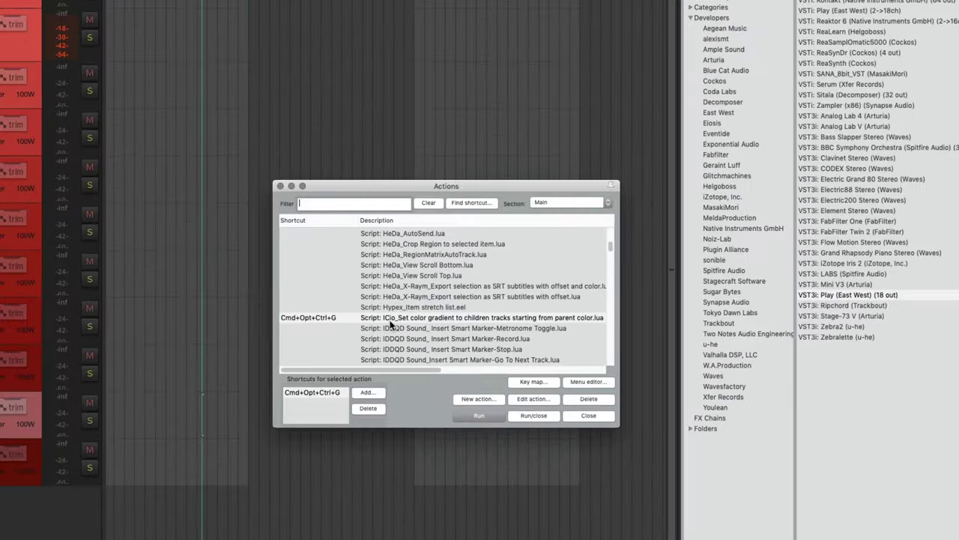
drag(394, 372, 415, 374)
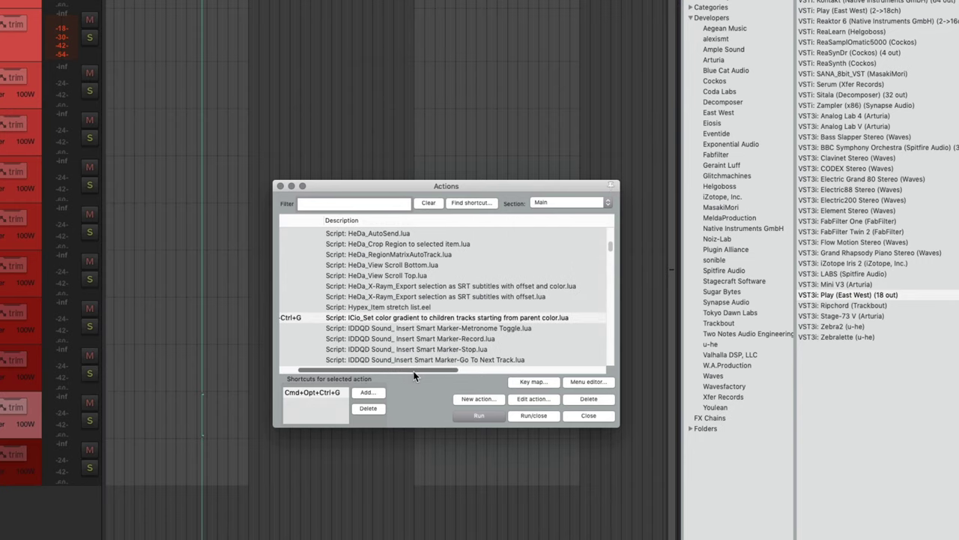
click(281, 186)
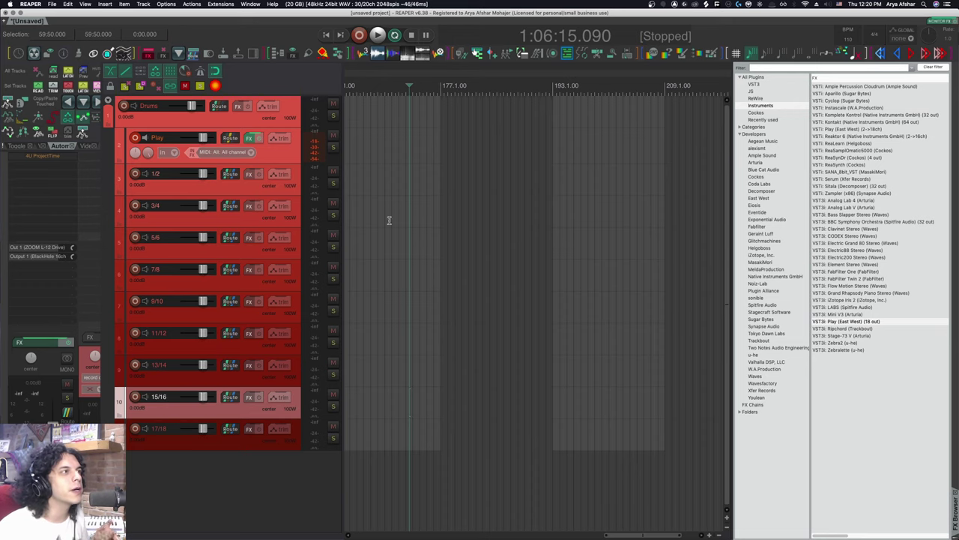
Add a MIDI item on the Play track from bar 1 to bar 17 and open it in the MIDI editor.
key(Home)
drag(350, 150, 574, 154)
double_click(406, 156)
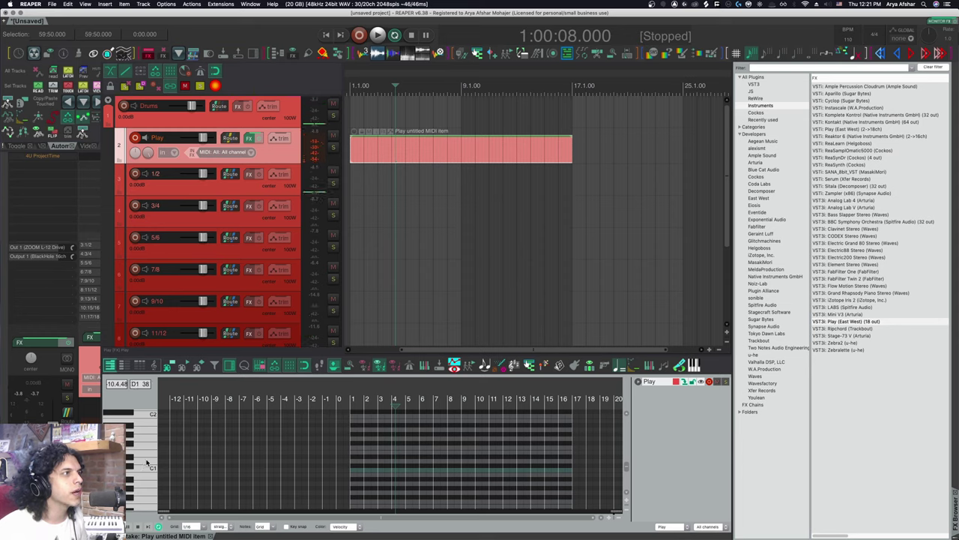
Audition several drum notes from the piano roll keys to check the output track meters, and close the MIDI editor.
scroll(316, 301, down, 1)
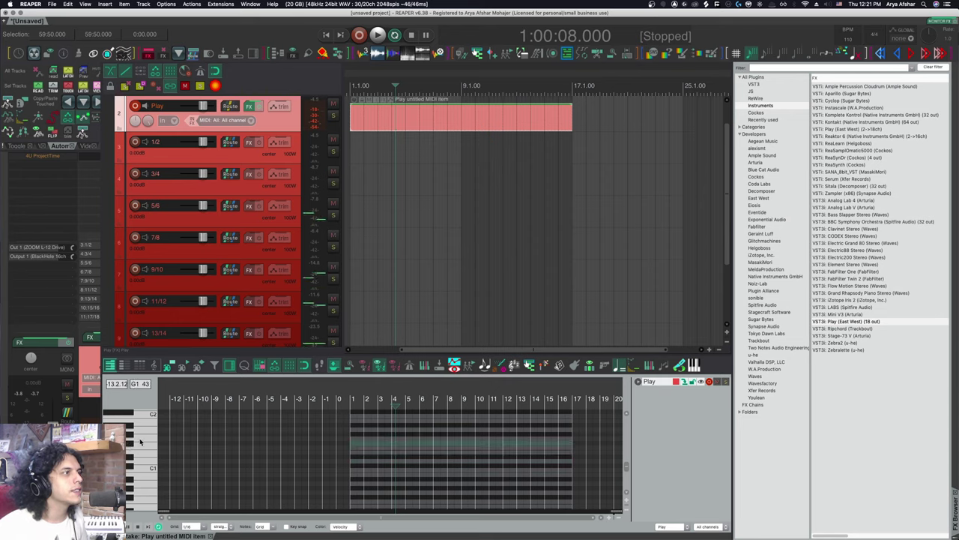
click(146, 449)
click(146, 439)
click(149, 431)
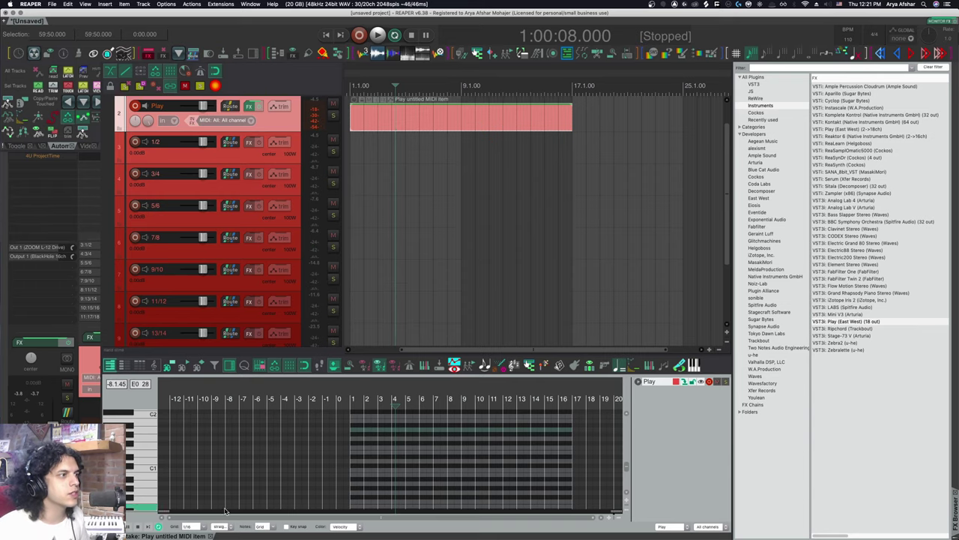
click(212, 536)
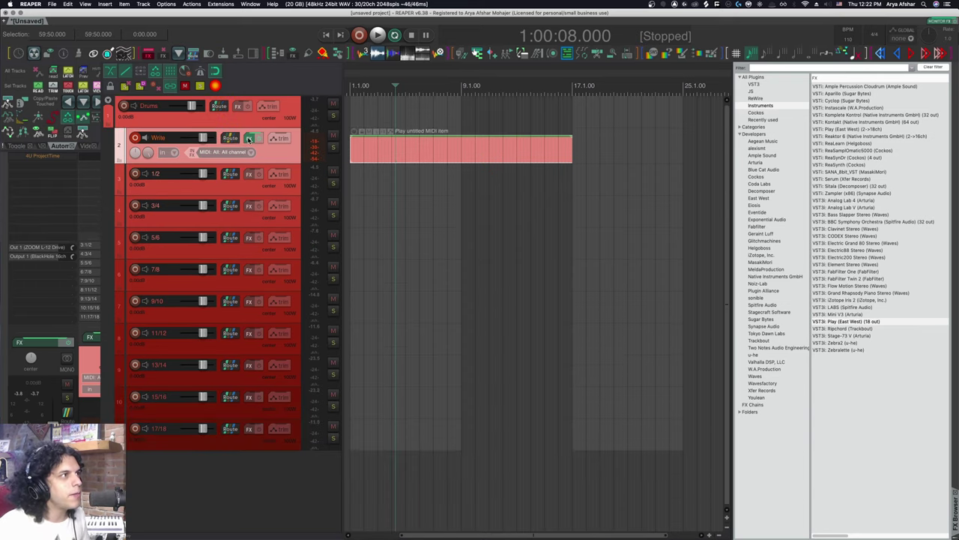
Reopen the drum instrument on the Write track and examine the output choices for the Kick In channel.
click(249, 139)
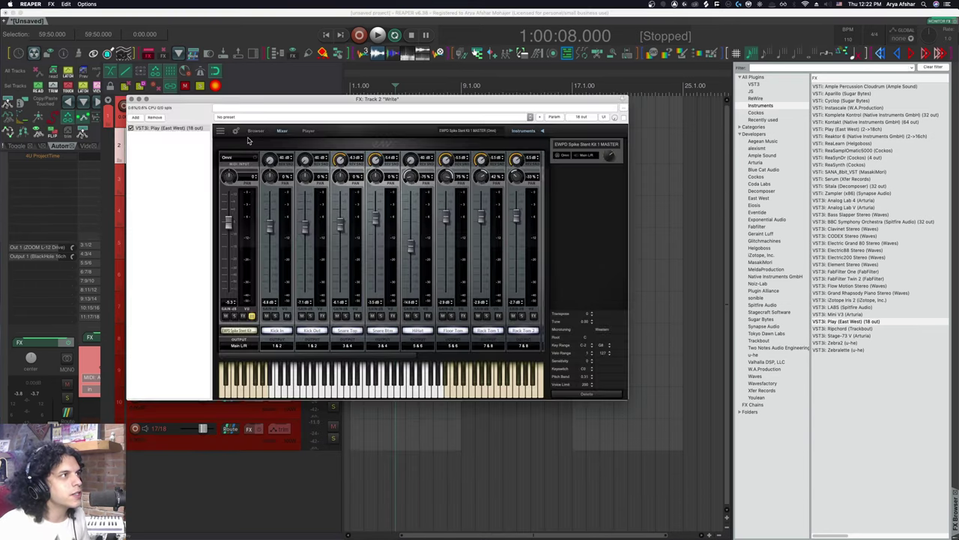
click(279, 345)
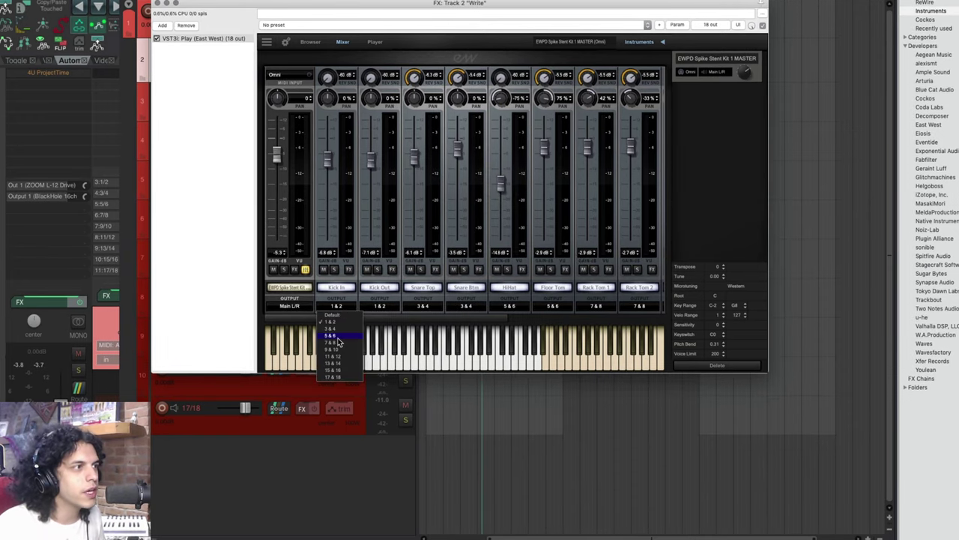
click(236, 307)
click(334, 303)
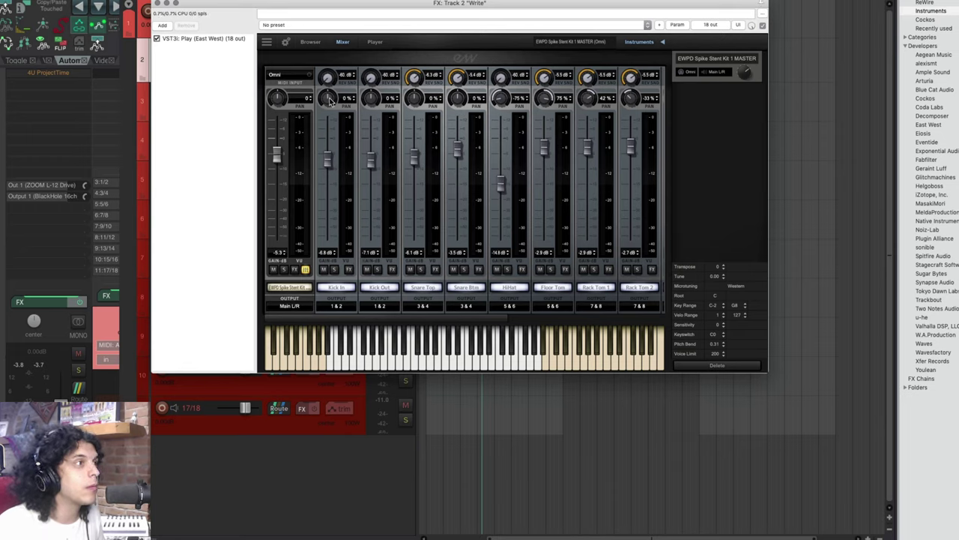
Pan Kick In and Snare Top to -100% and Kick Out and Snare Btm to 100% in the drum instrument's mixer.
drag(330, 101, 369, 416)
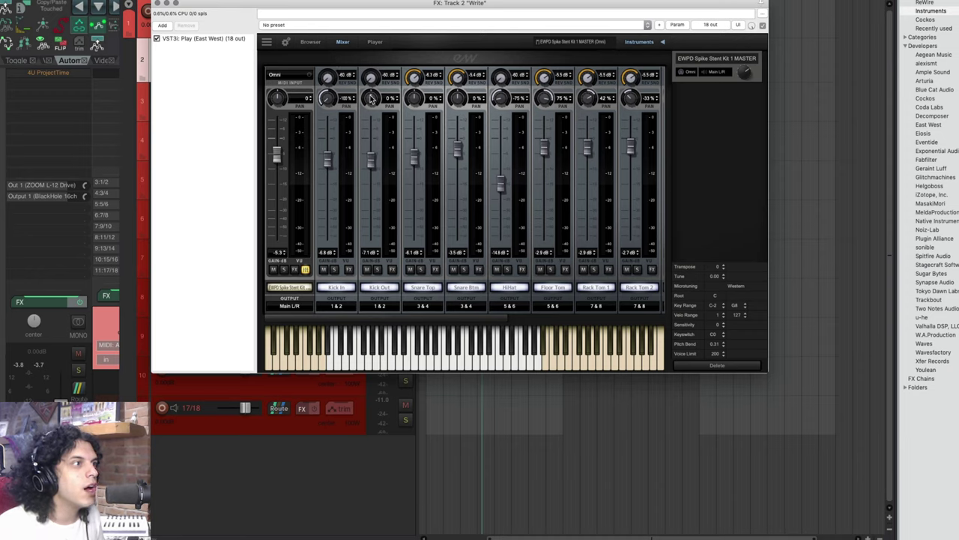
drag(372, 103, 372, 2)
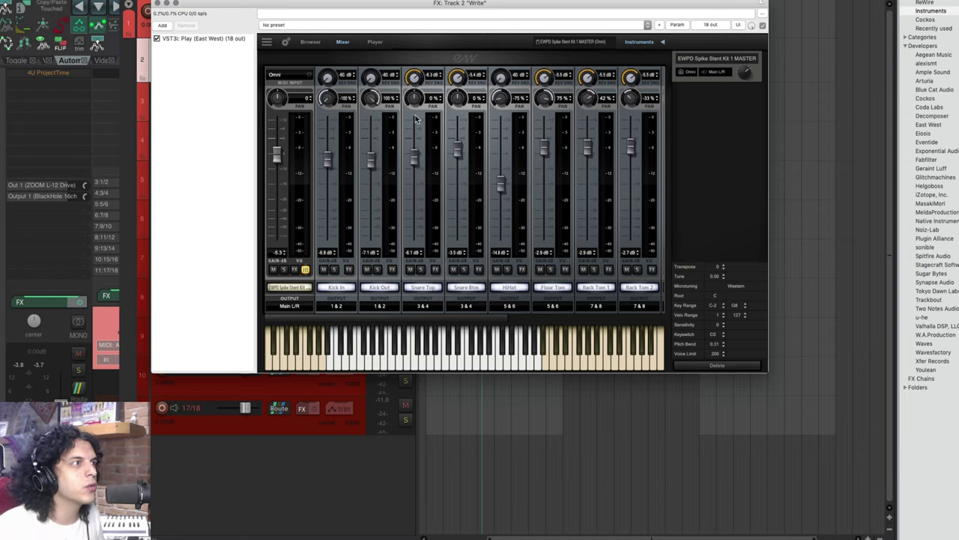
drag(416, 101, 465, 427)
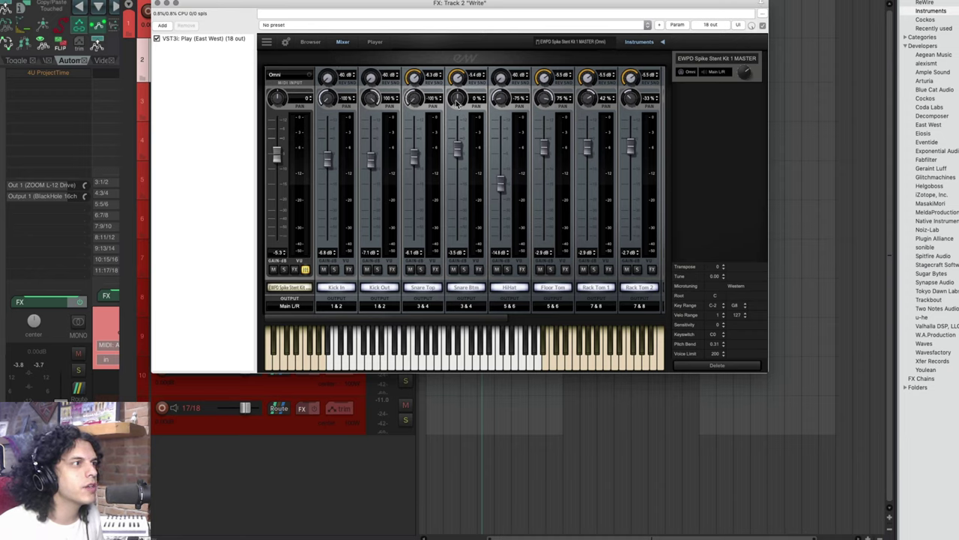
drag(458, 98, 458, 45)
drag(409, 7, 731, 11)
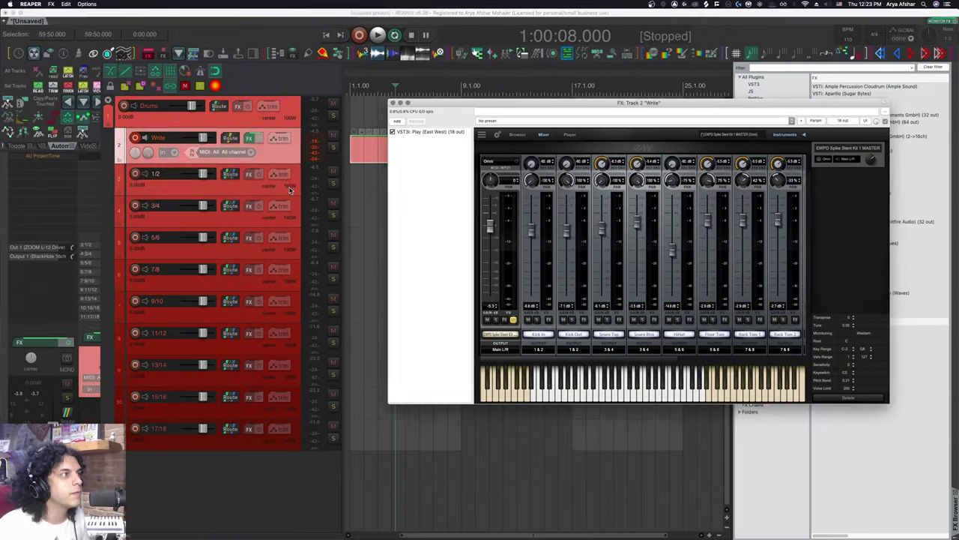
Duplicate the 1/2 and 3/4 output tracks inside the Drums folder.
click(351, 112)
key(super+d)
click(255, 249)
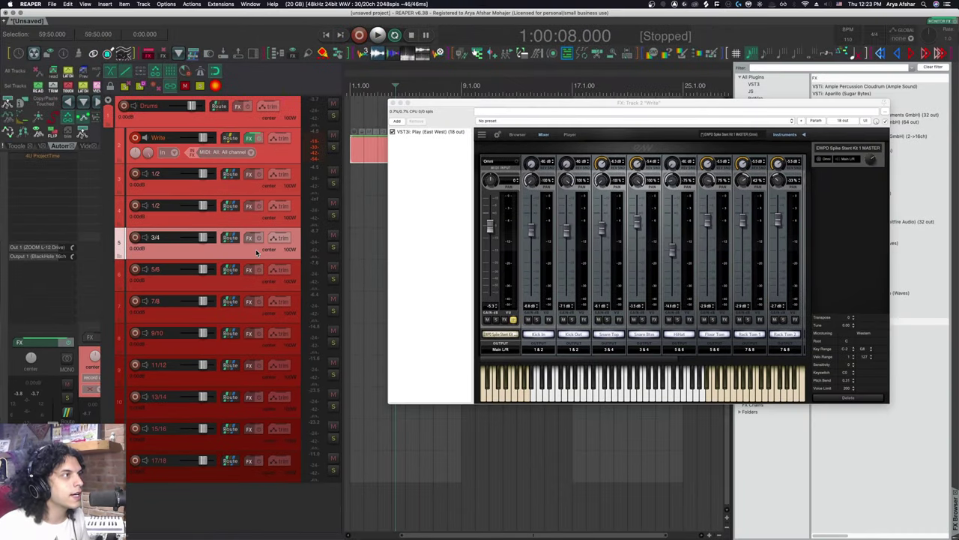
key(ctrl+alt+d)
Rename the two 1/2 tracks Kick In and Kick Out, and the two 3/4 tracks Snr Top and Snr Btm.
click(155, 173)
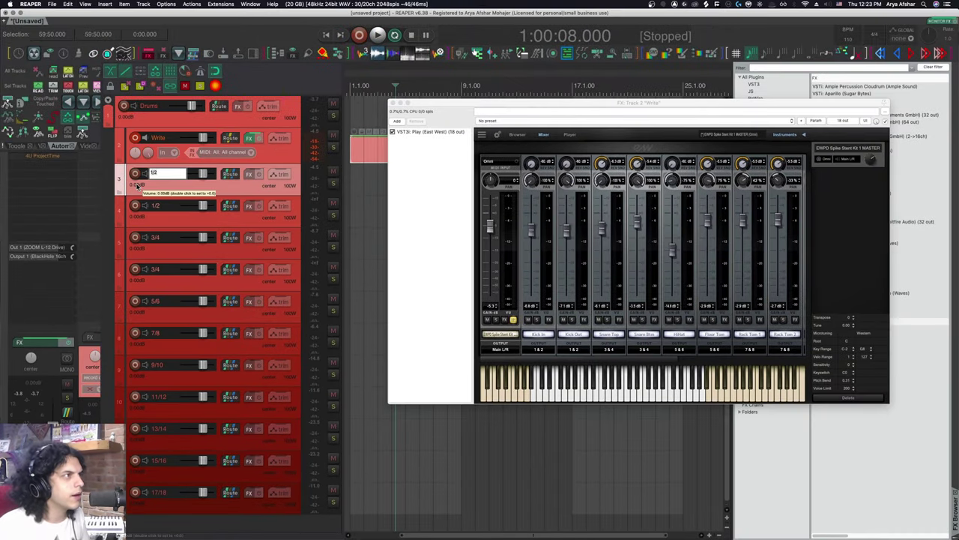
text(Kick In)
key(Tab)
text(K)
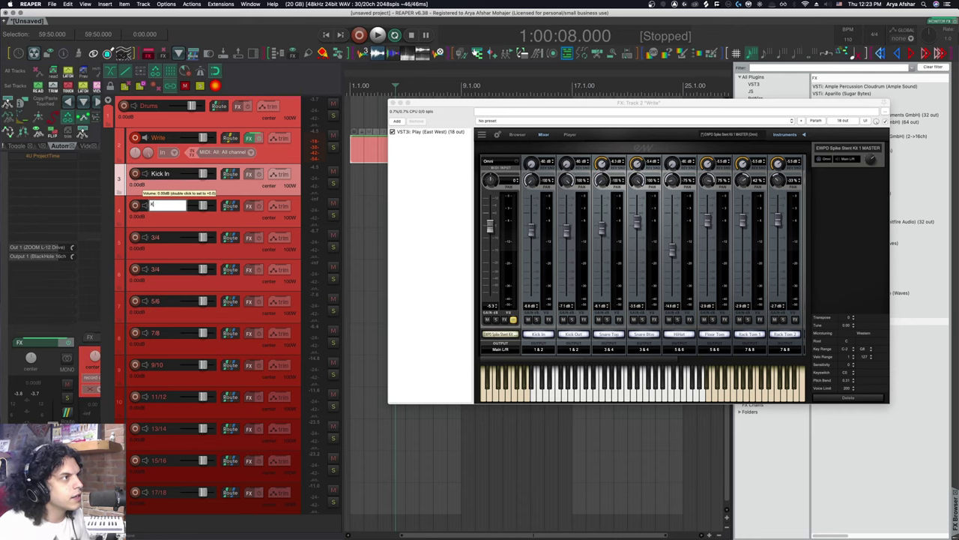
text(ick Out)
key(Tab)
text(Snr)
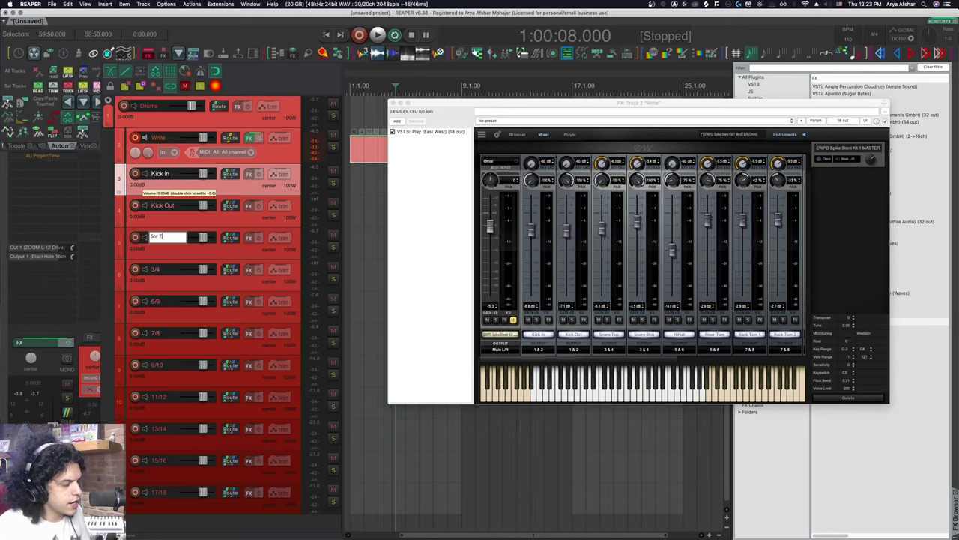
text( Top)
key(Tab)
text(Snr B)
text(tm)
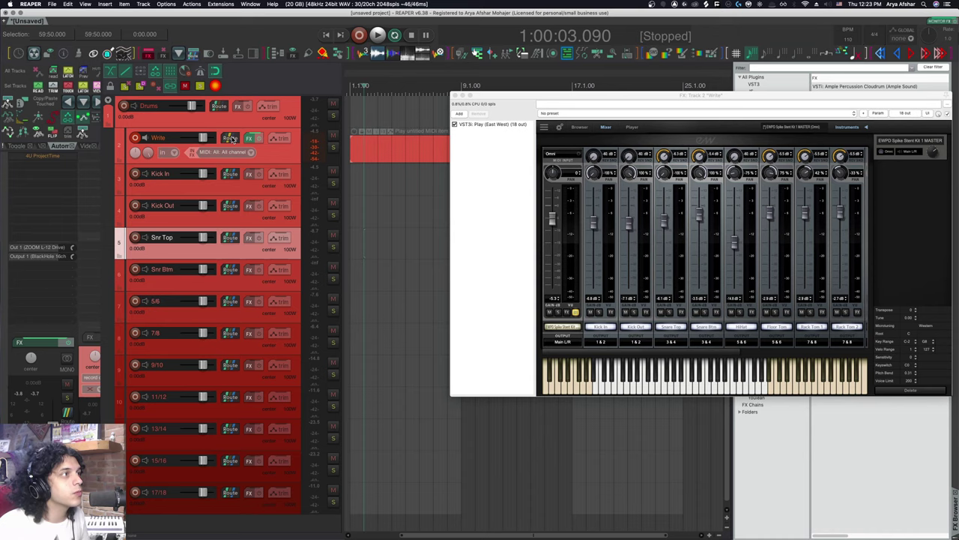
In the Write track's routing, set the Kick In send's audio source to mono channel 1 and the Kick Out send's to mono channel 2.
click(230, 138)
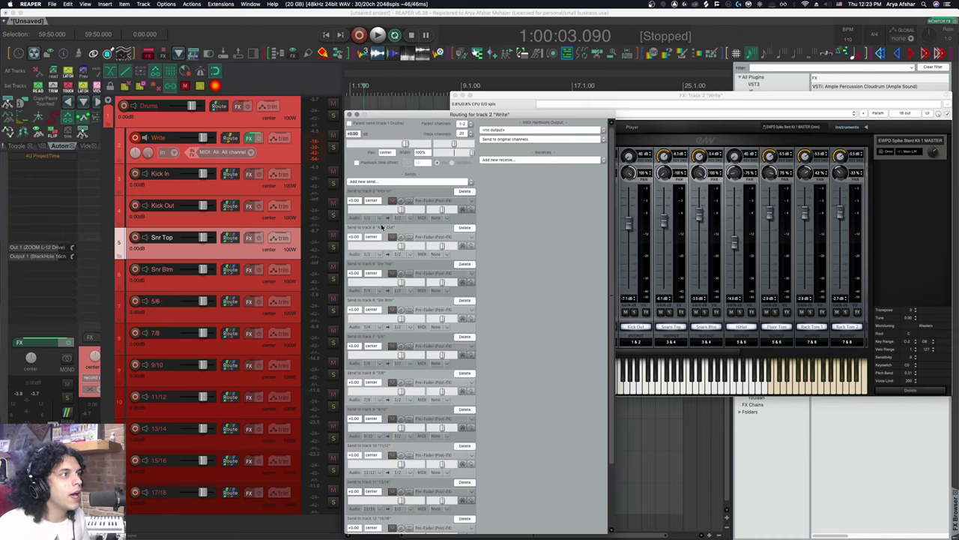
click(369, 222)
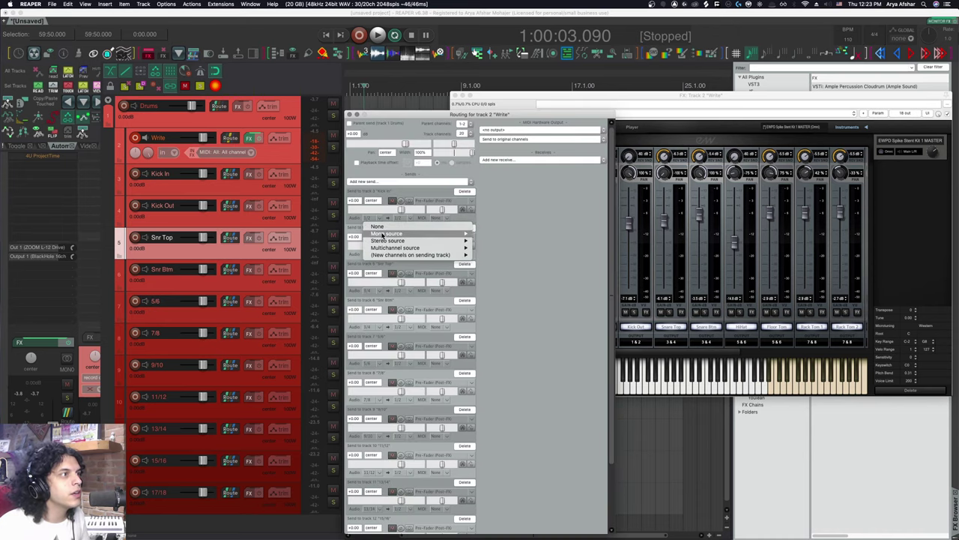
mouse_move(384, 240)
click(478, 235)
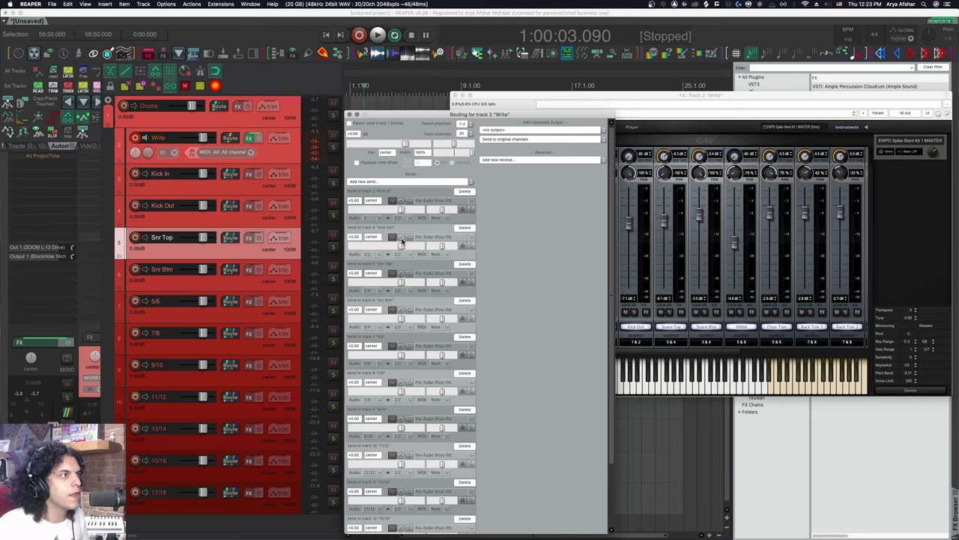
click(369, 254)
mouse_move(420, 276)
click(488, 277)
Set the Snr Top send's audio source to mono channel 3 and the Snr Btm send's to mono channel 4.
click(369, 290)
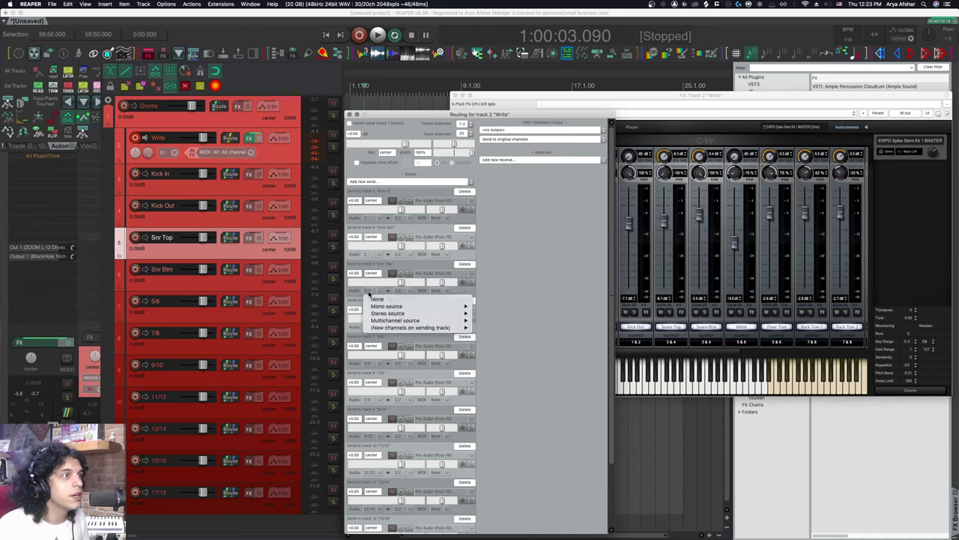
mouse_move(385, 306)
click(482, 328)
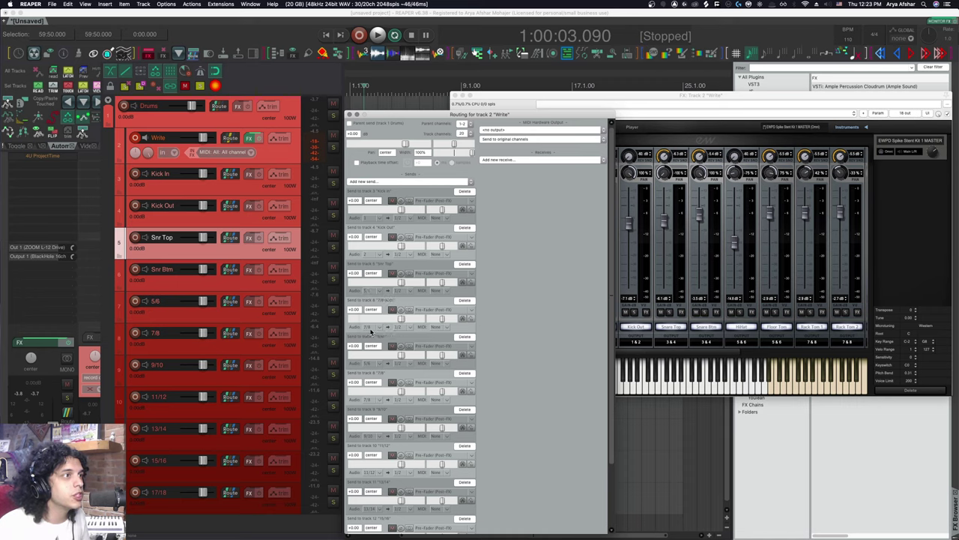
click(369, 326)
mouse_move(386, 342)
click(485, 367)
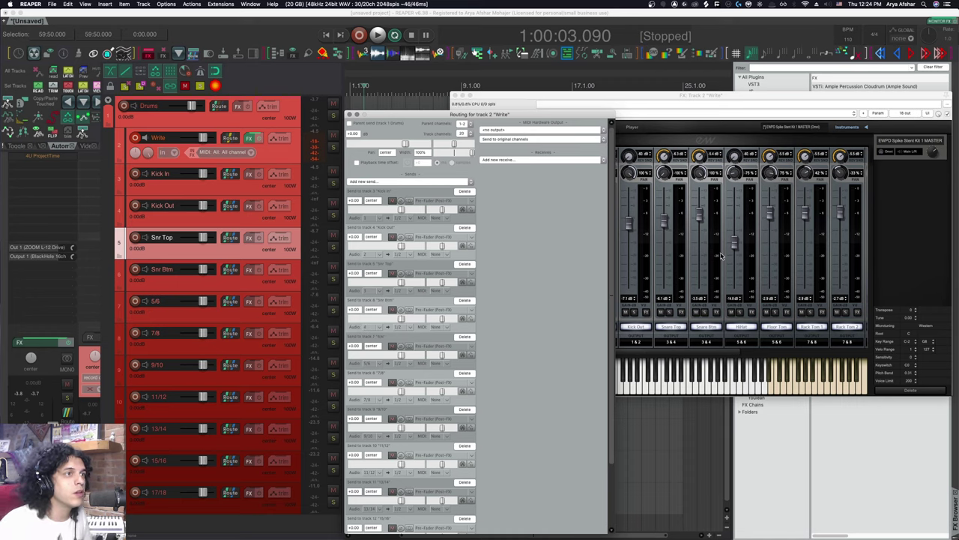
Duplicate the 5/6 and 7/8 output tracks to match the hi-hat and tom channels of the instrument.
click(619, 192)
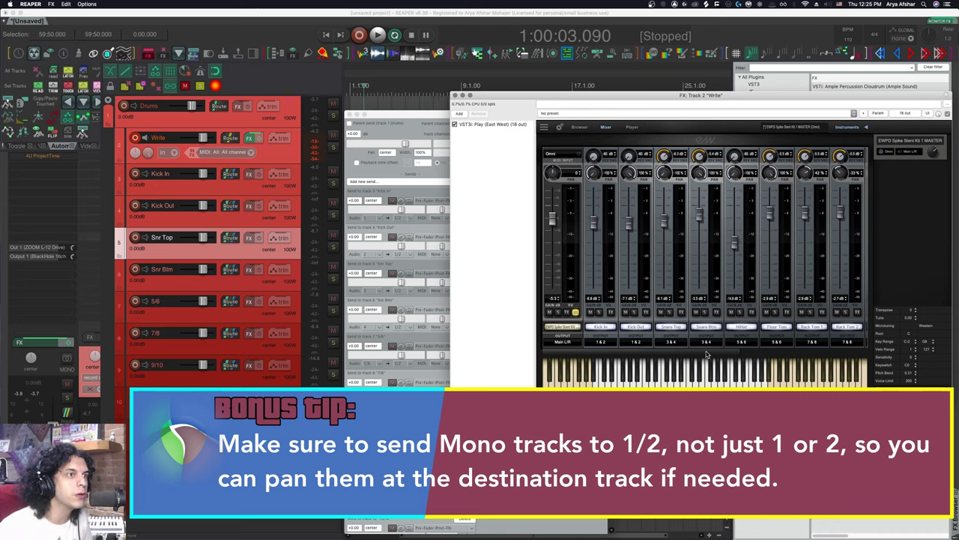
scroll(706, 354, right, 2)
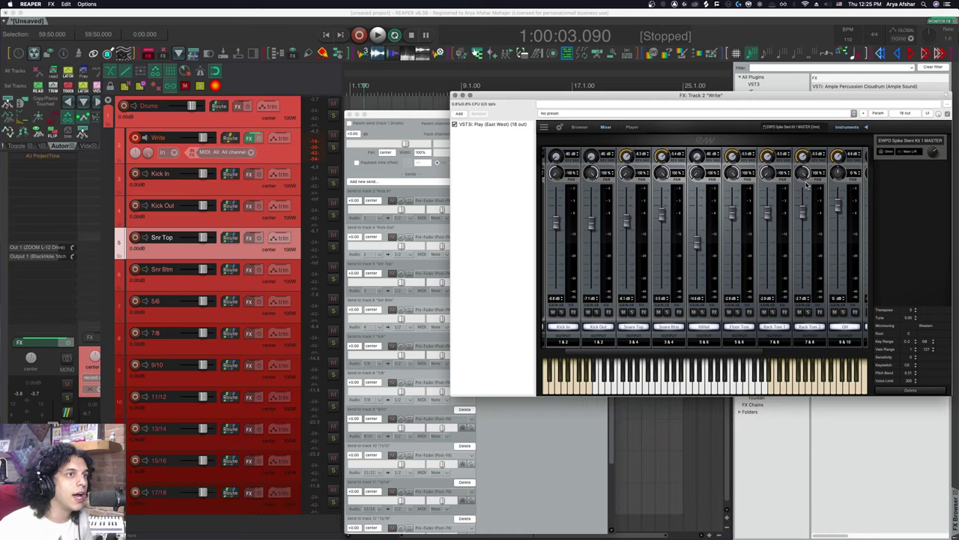
click(251, 321)
key(super+d)
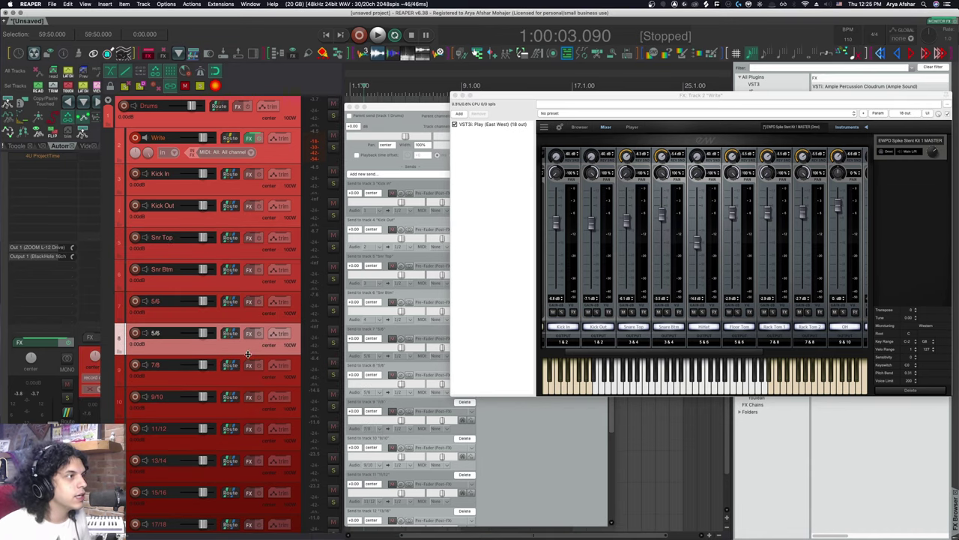
click(247, 381)
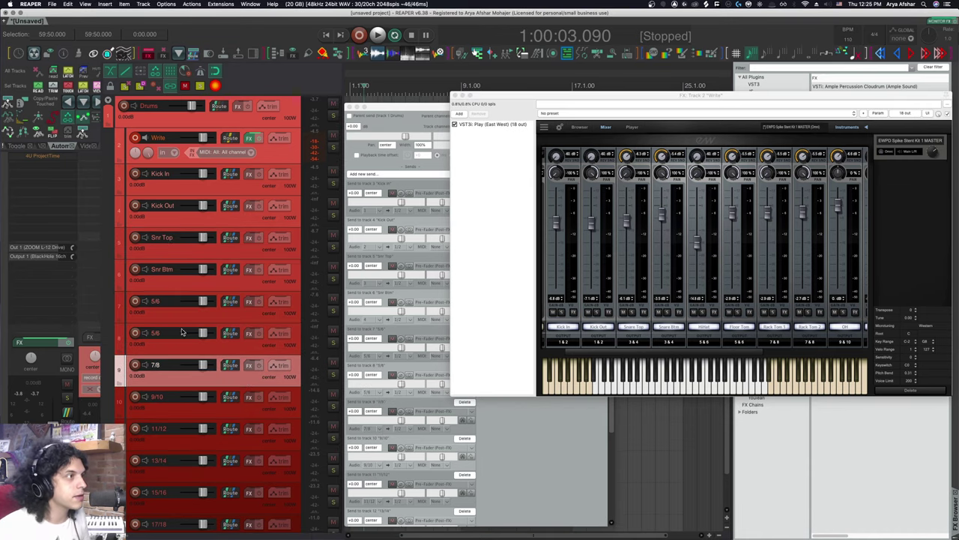
key(super+shift+d)
Rename the two 5/6 tracks HH and Floor, and the two 7/8 tracks Tom 1 and Tom 2.
double_click(158, 300)
text(HH)
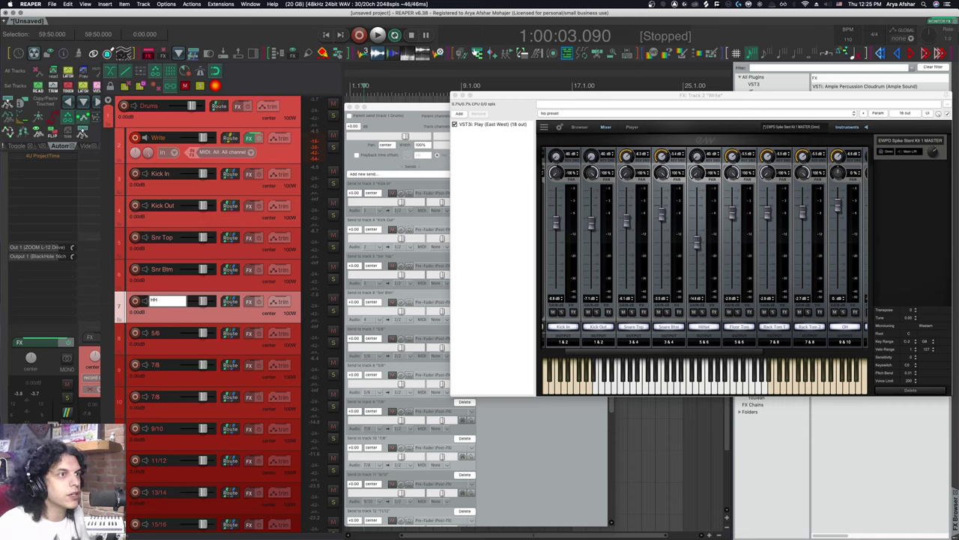
key(Tab)
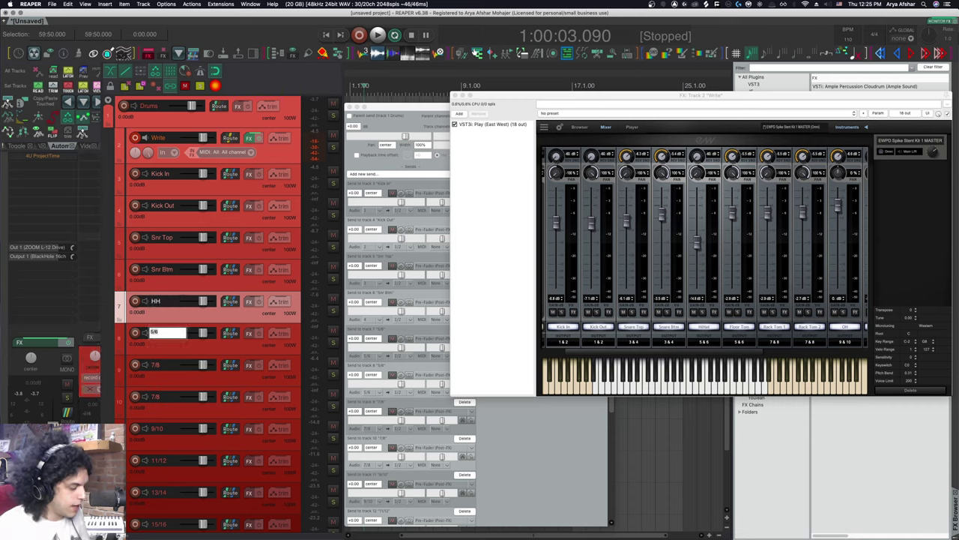
text(Floor)
key(Tab)
text(Tom 1)
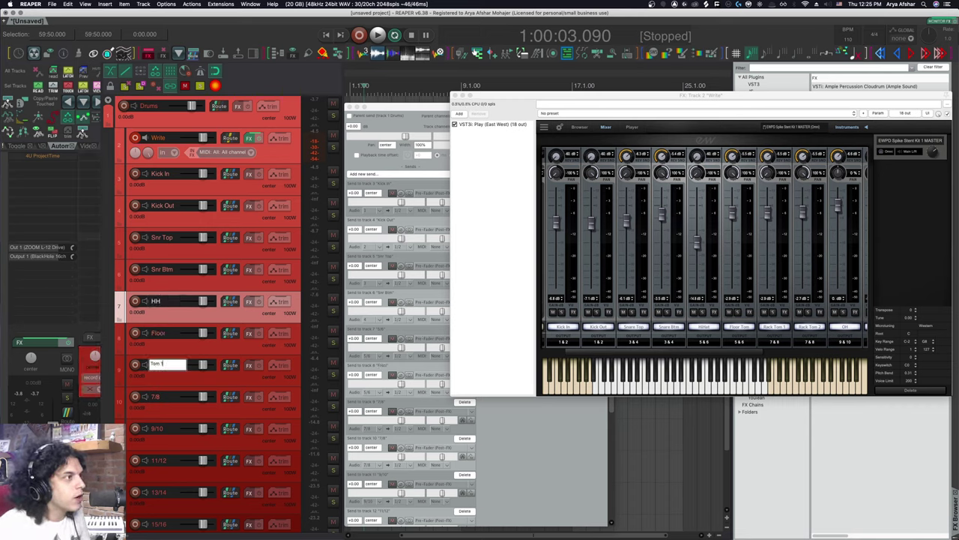
key(Tab)
text(Tom 2)
key(Return)
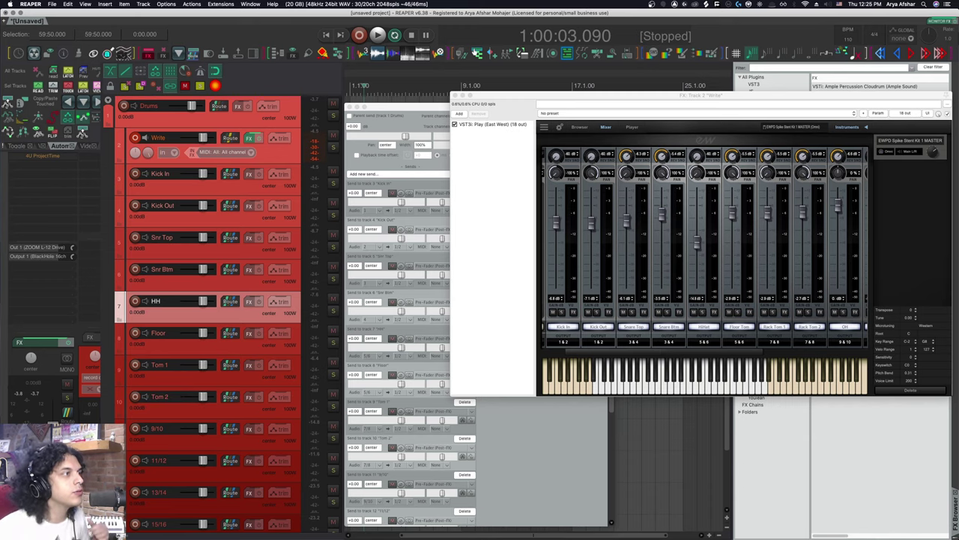
In the Write track's routing, set the HH send's audio source to mono channel 5 and the Floor send's to mono channel 6.
click(447, 320)
click(367, 338)
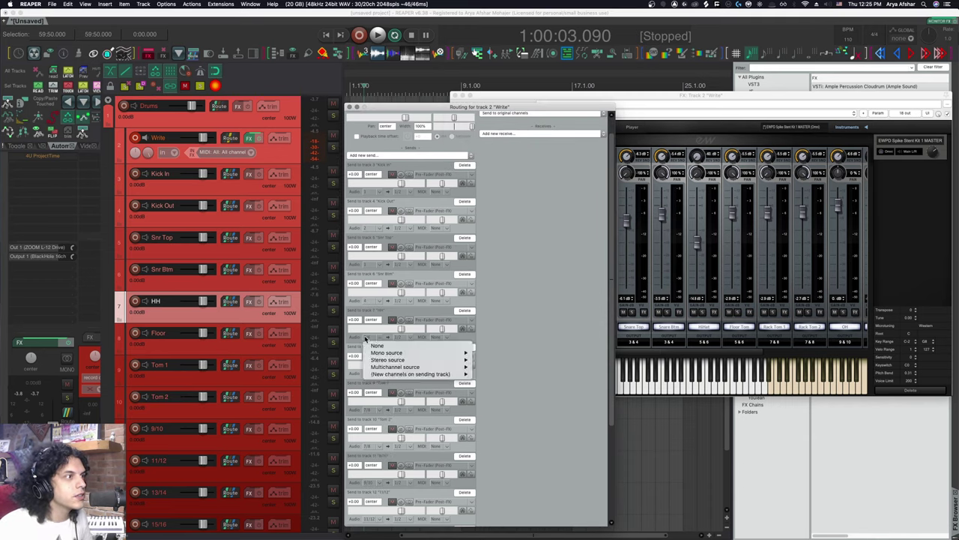
mouse_move(387, 353)
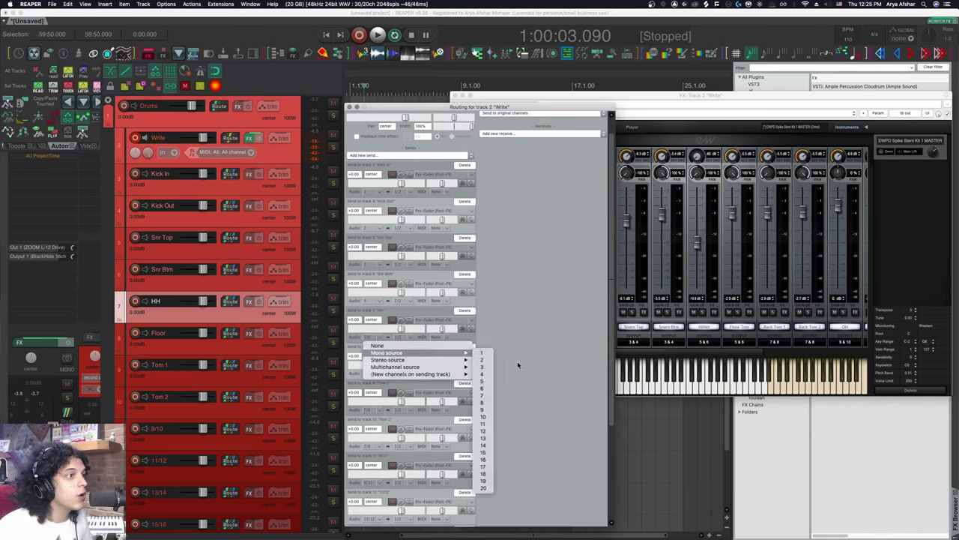
click(481, 383)
click(366, 375)
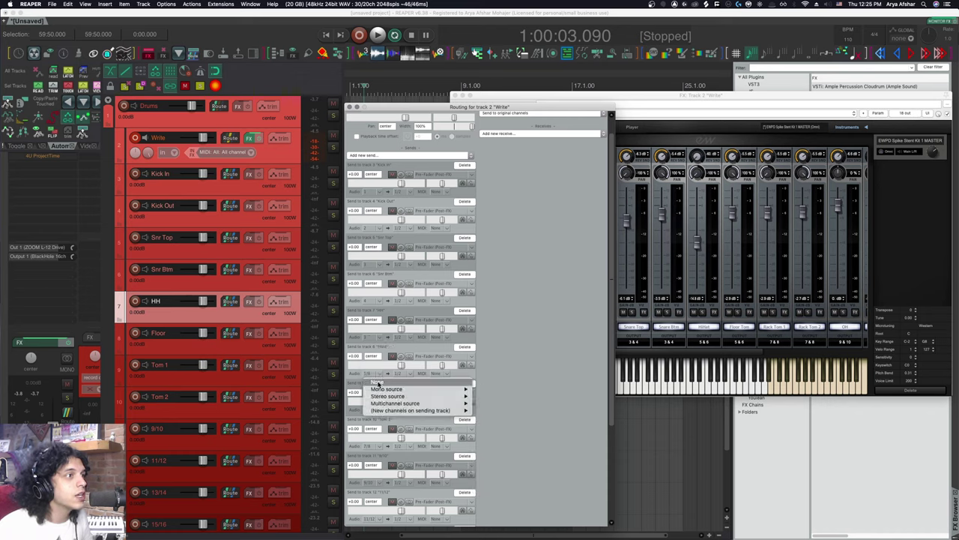
mouse_move(387, 389)
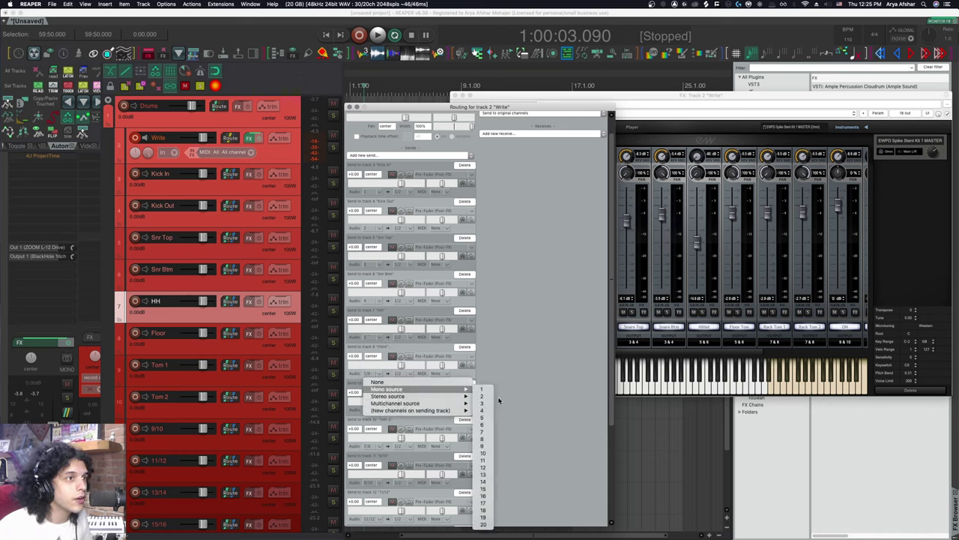
click(485, 424)
Set the Tom 1 send's audio source to mono channel 7 and choose a mono source for the Tom 2 send.
click(369, 448)
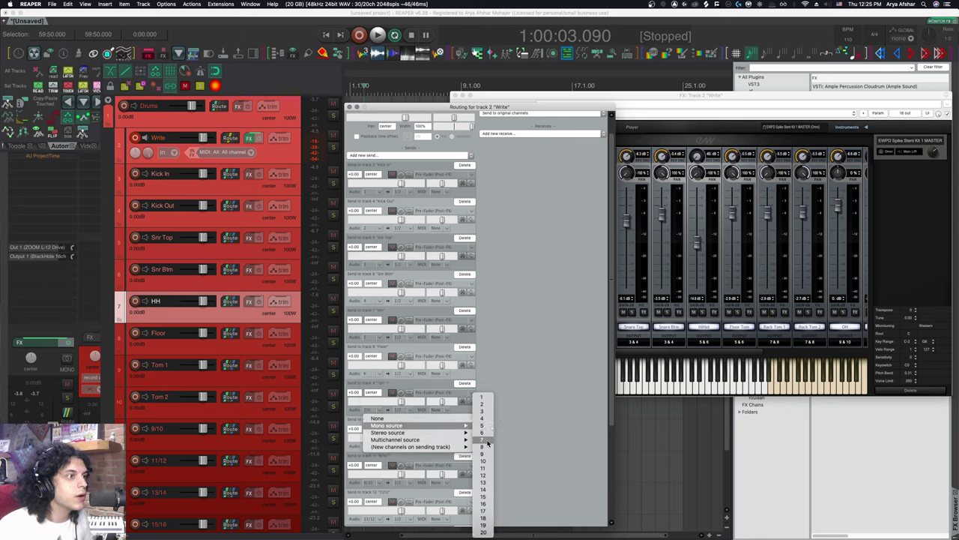
click(480, 440)
click(375, 449)
mouse_move(425, 463)
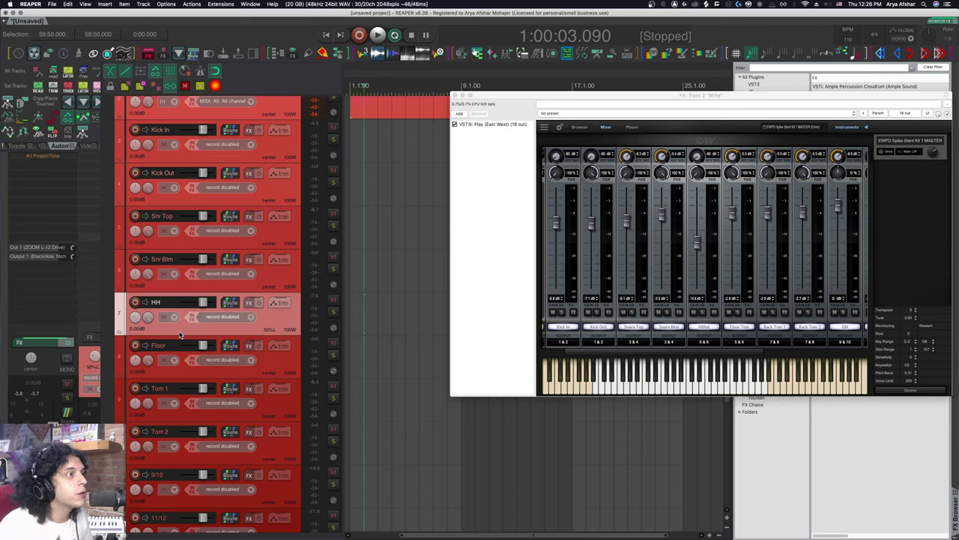
Pan the Floor, Tom 1 and Tom 2 tracks off center on their own track controls.
click(284, 364)
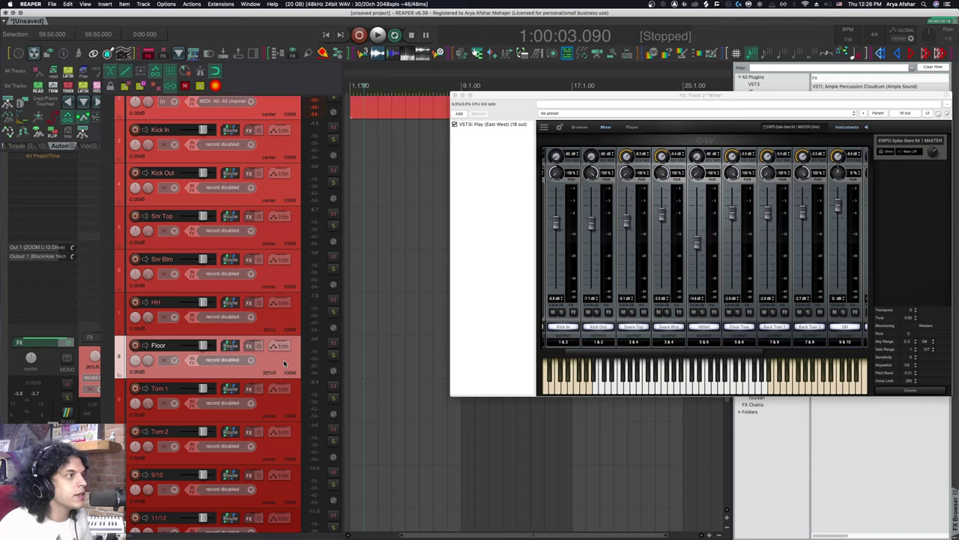
click(283, 413)
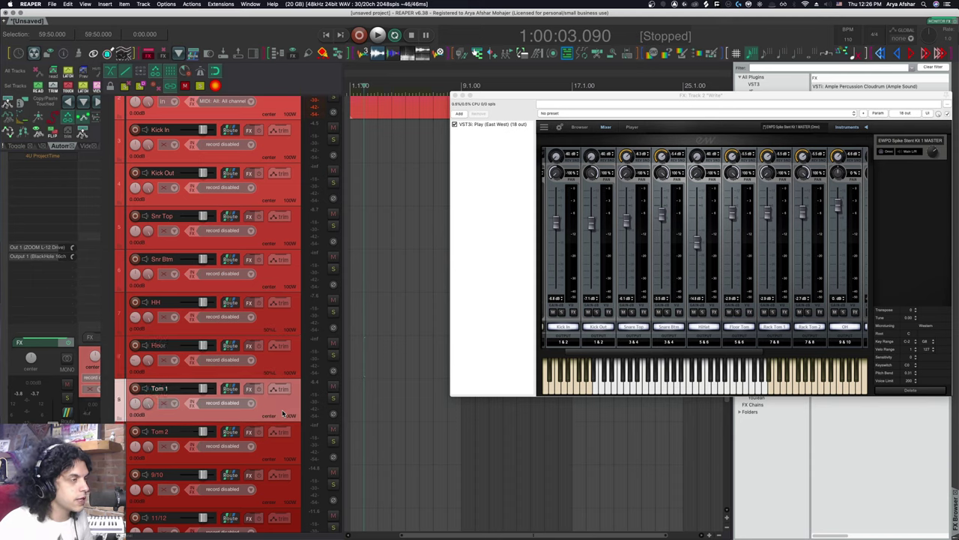
click(281, 449)
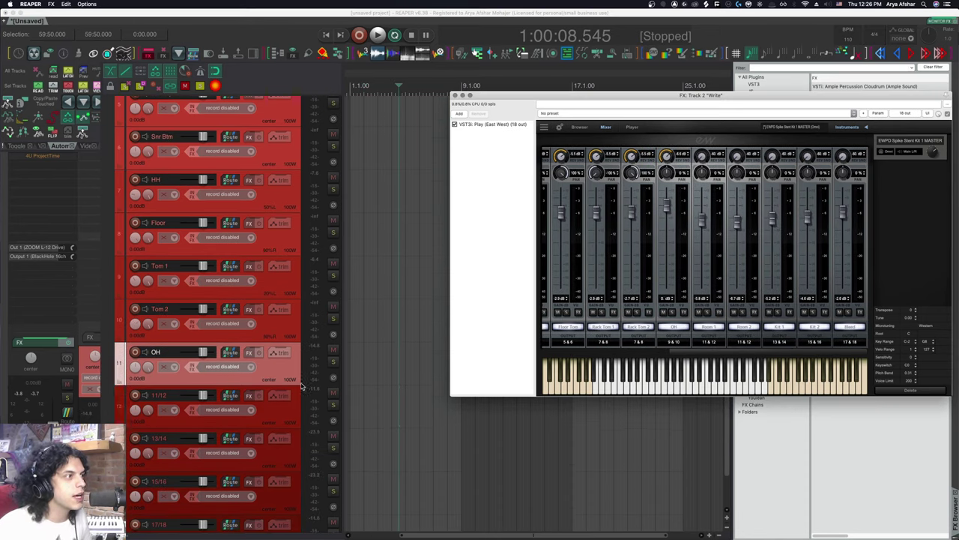
Rename the four output tracks below OH as Room, Kit, Kit 2 and Bleed.
key(Tab)
text(Room)
key(Tab)
text(Kit 1)
key(Tab)
text(Kit 2)
key(Tab)
text(Bleed)
Remove the Bleed track from the end of the Drums folder.
click(366, 470)
right_click(283, 493)
click(303, 356)
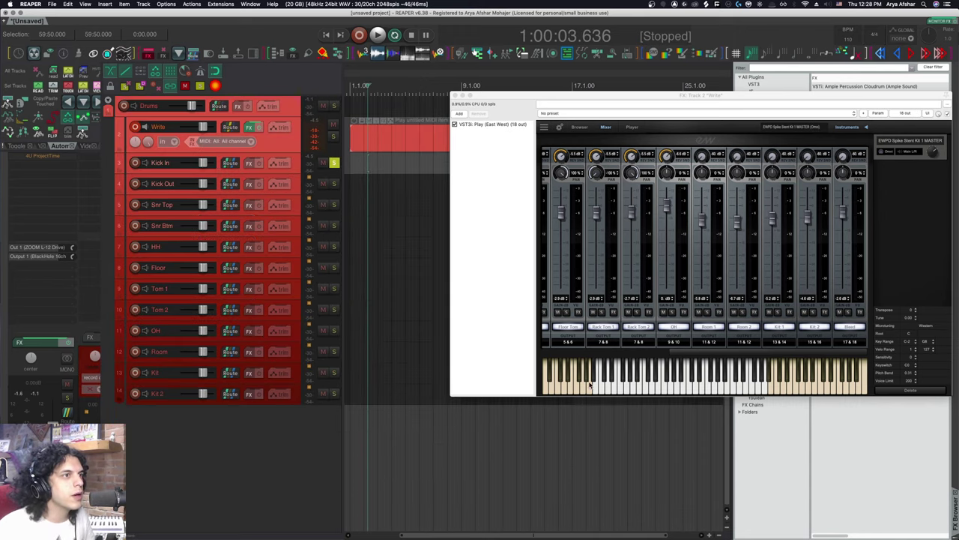
Audition the kick note from the instrument's keyboard with the Kick In and Kick Out tracks soloed in turn.
click(603, 388)
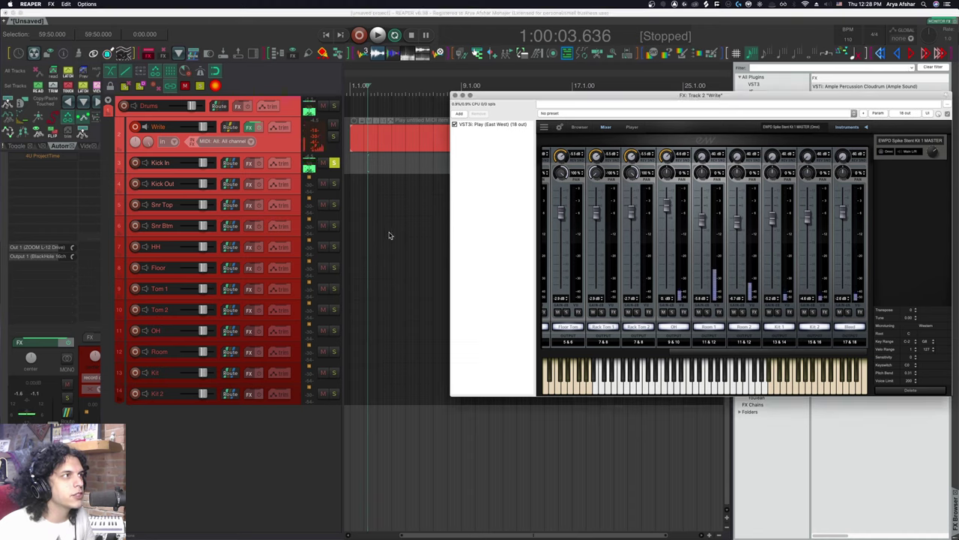
click(602, 387)
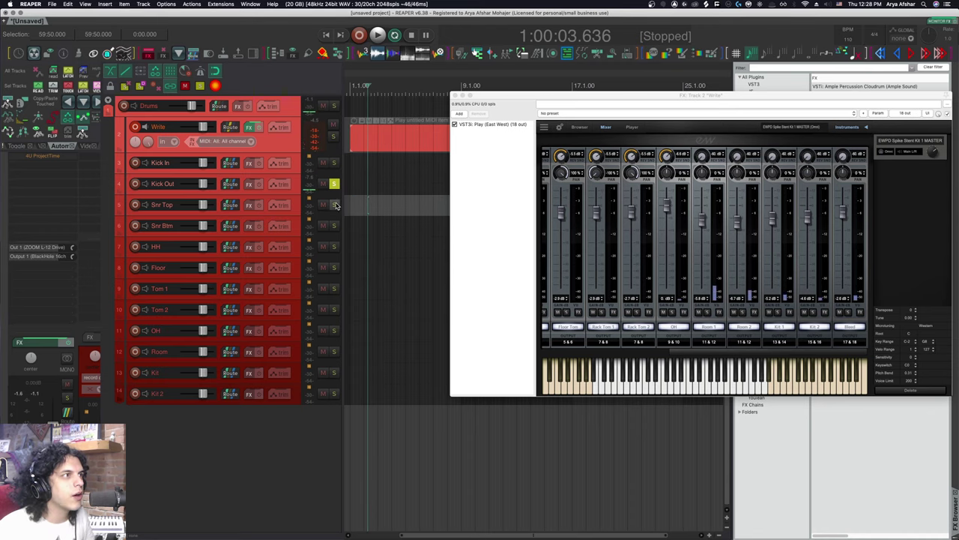
Audition the snare note from the instrument's keyboard with the Snr Top and Snr Btm tracks soloed in turn.
click(607, 387)
click(608, 387)
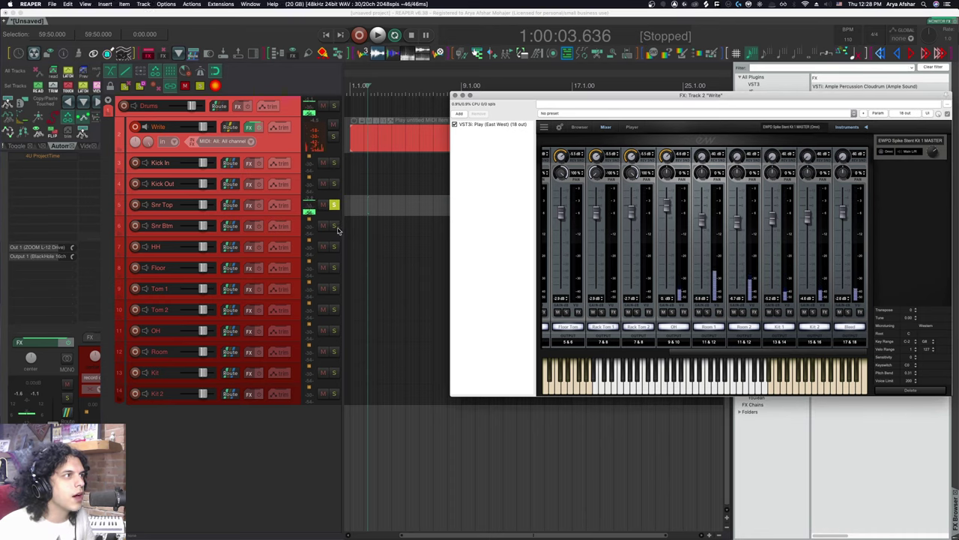
click(610, 390)
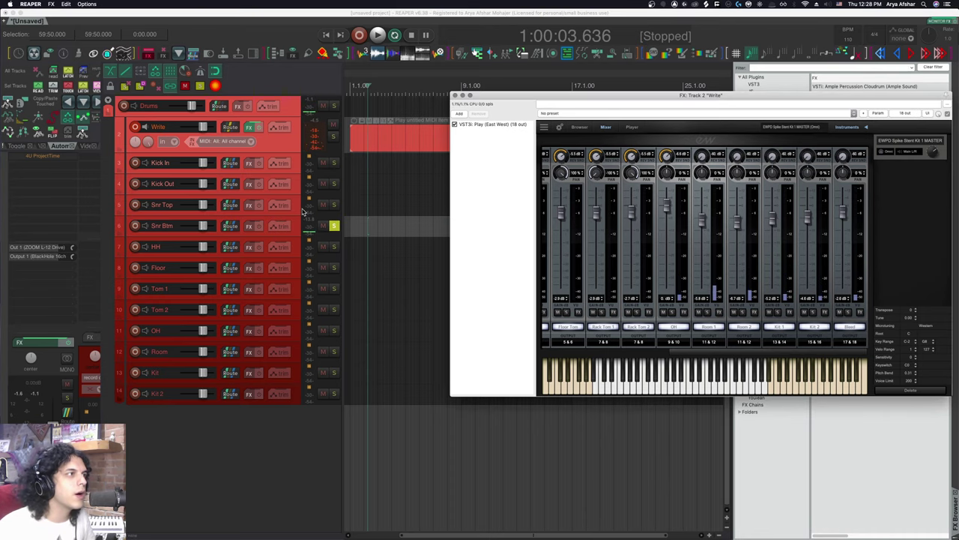
Solo the HH track and audition the hi-hat notes from the instrument's keyboard.
click(333, 246)
scroll(681, 356, left, 3)
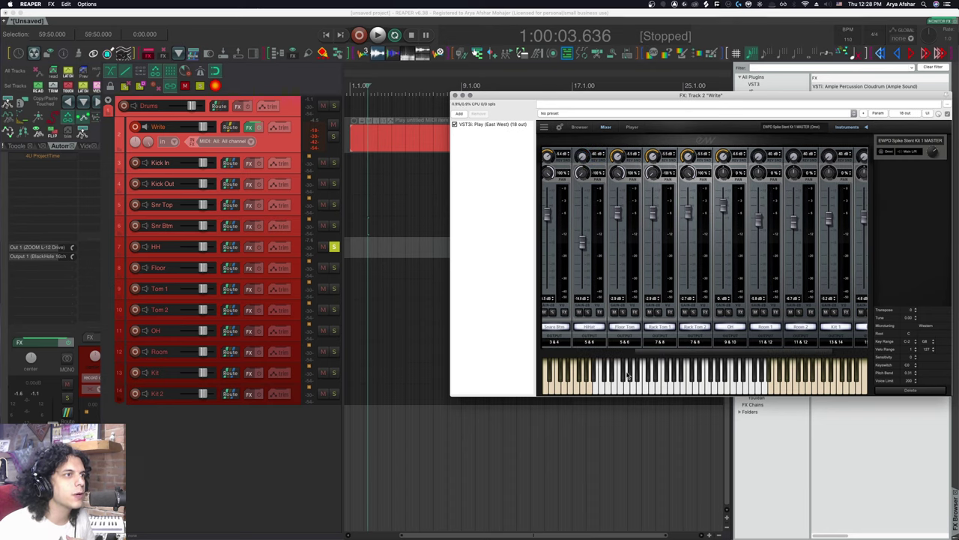
click(623, 376)
click(623, 375)
click(622, 375)
click(623, 377)
click(623, 377)
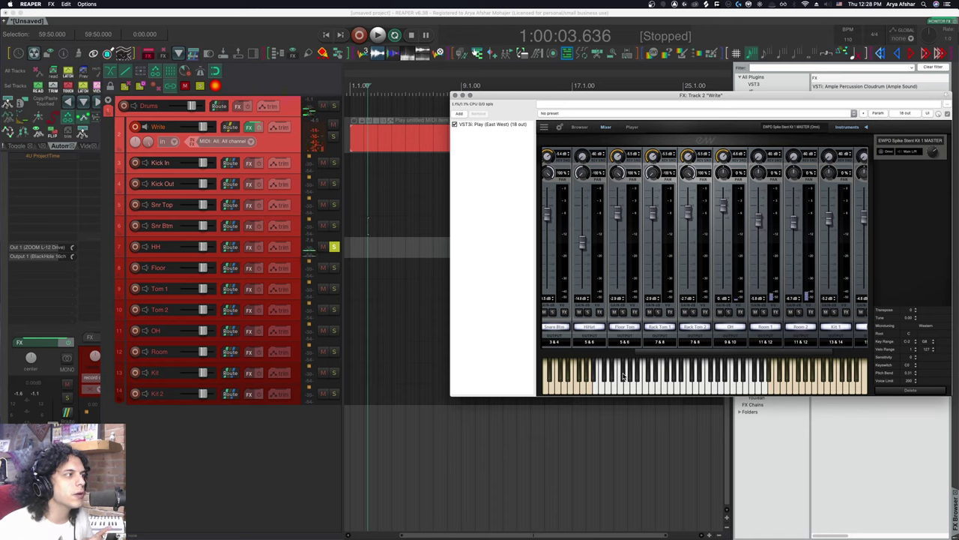
click(623, 377)
click(606, 376)
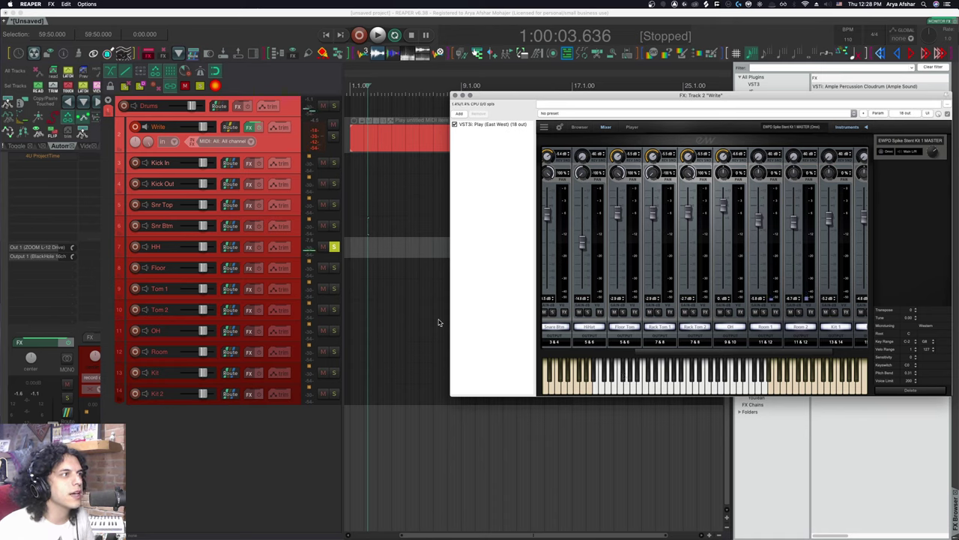
Clear the solo on the HH track and close the Play instrument's plug-in window.
click(569, 351)
drag(595, 352, 601, 352)
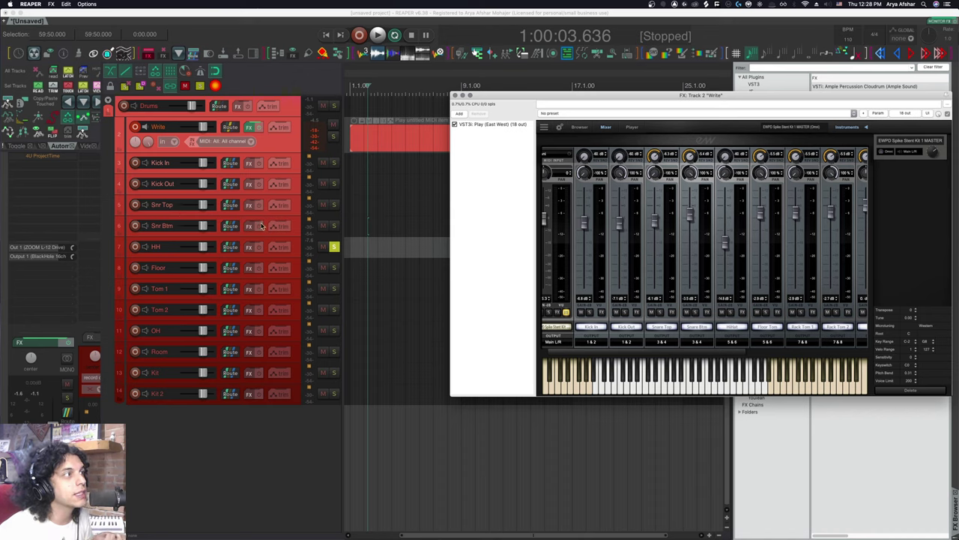
click(300, 309)
shift+click(292, 167)
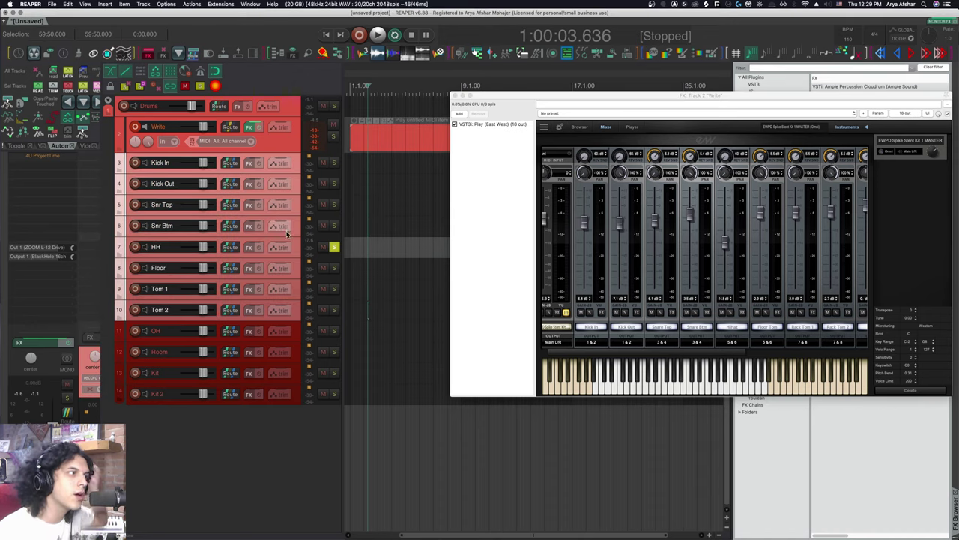
click(278, 417)
click(454, 96)
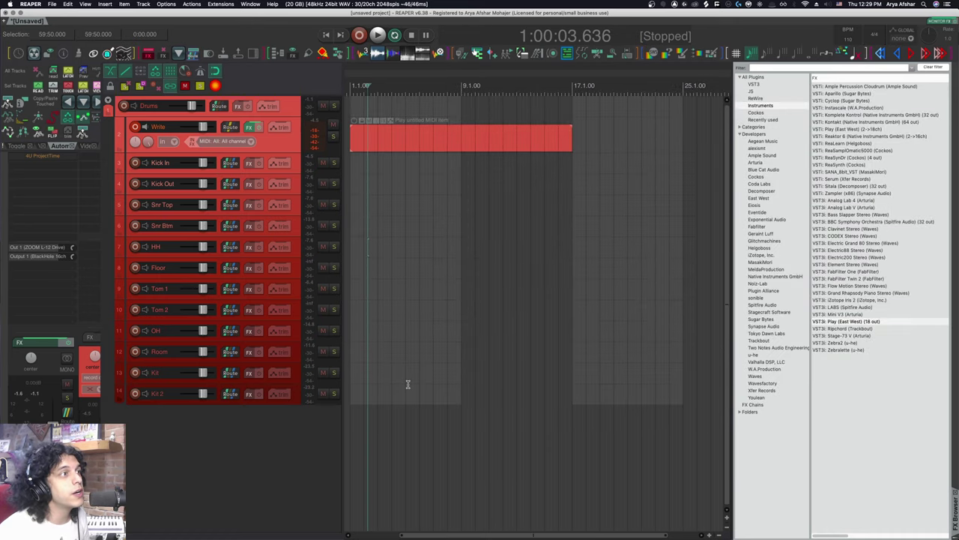
Add ReaEQ and ReaComp to all the output tracks from Kick In through Kit 2.
click(297, 169)
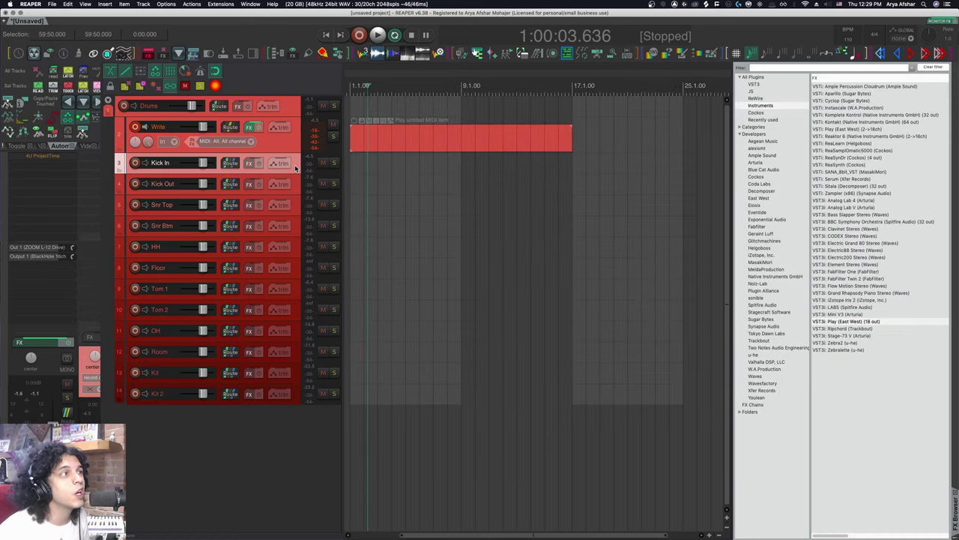
shift+click(298, 391)
click(794, 68)
text(rea)
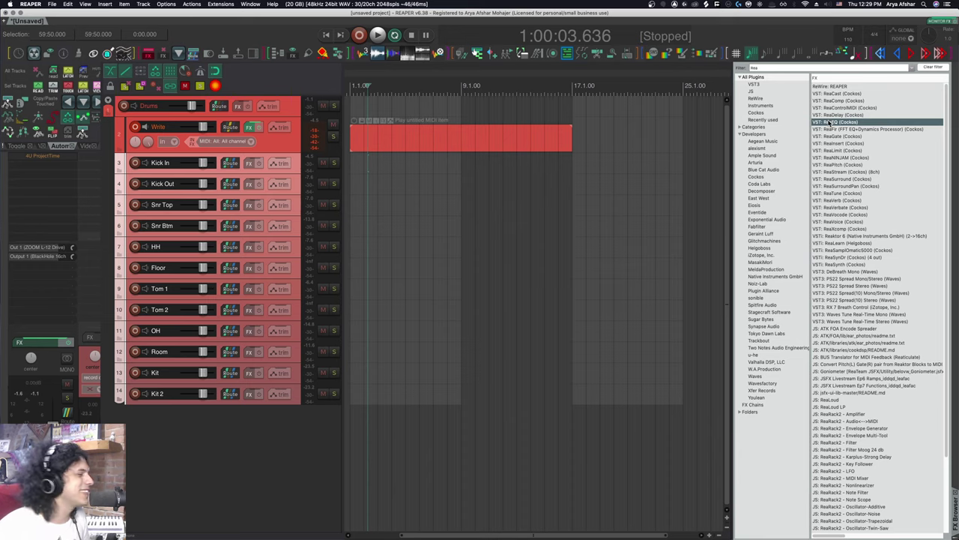
right_click(830, 122)
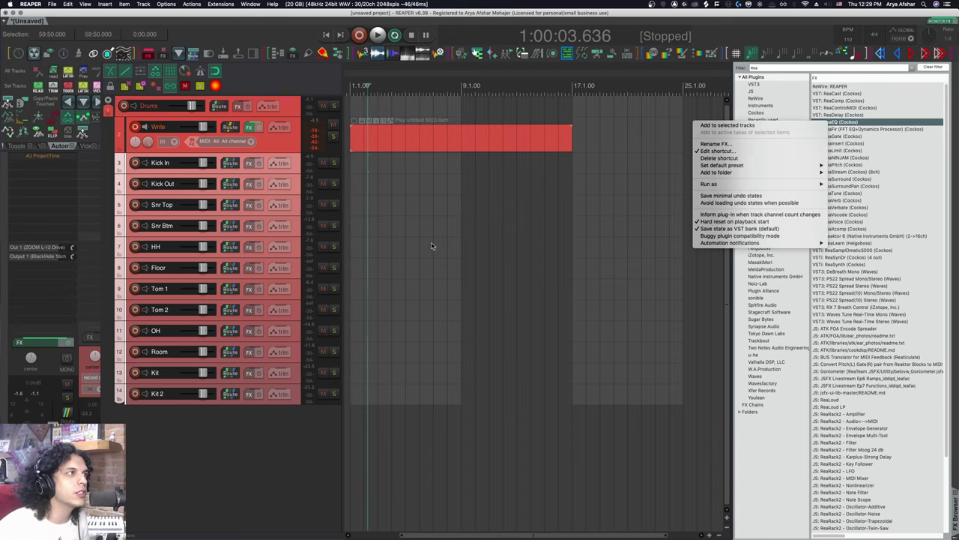
click(723, 129)
click(839, 100)
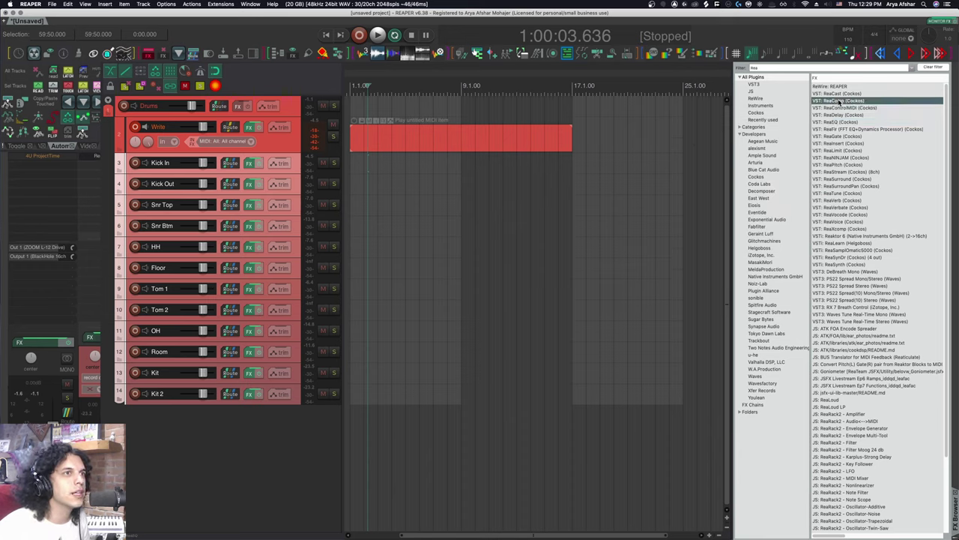
right_click(840, 100)
click(791, 106)
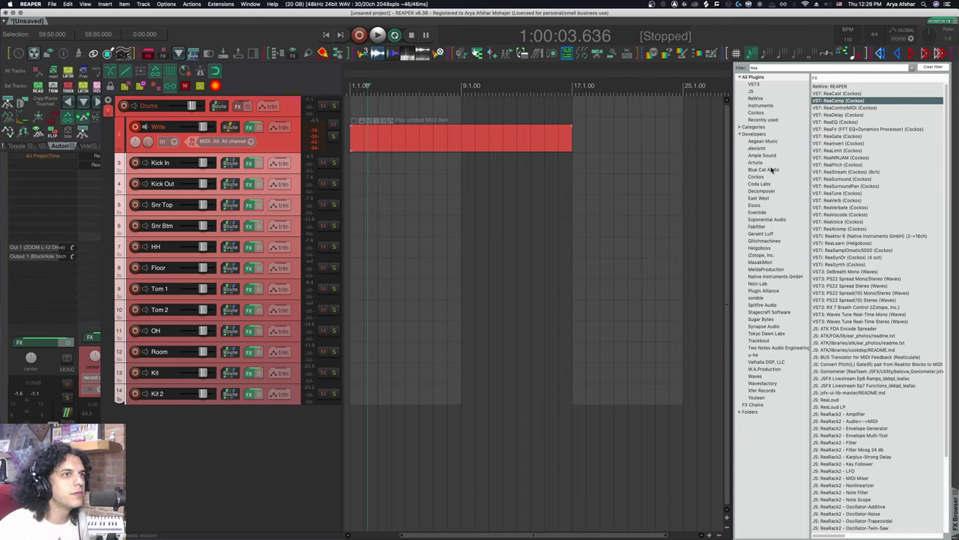
Add ReaEQ and ReaXcomp to the Drums folder track.
click(644, 106)
right_click(820, 123)
click(822, 129)
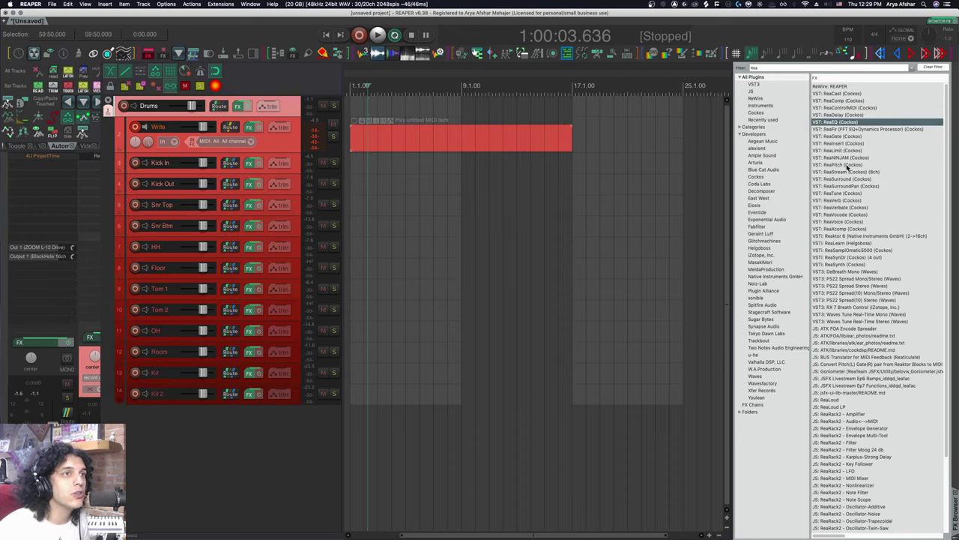
right_click(850, 229)
click(824, 232)
Create a receive track named Drum Verb fed by the tracks from Snr Top through Tom 2.
click(297, 210)
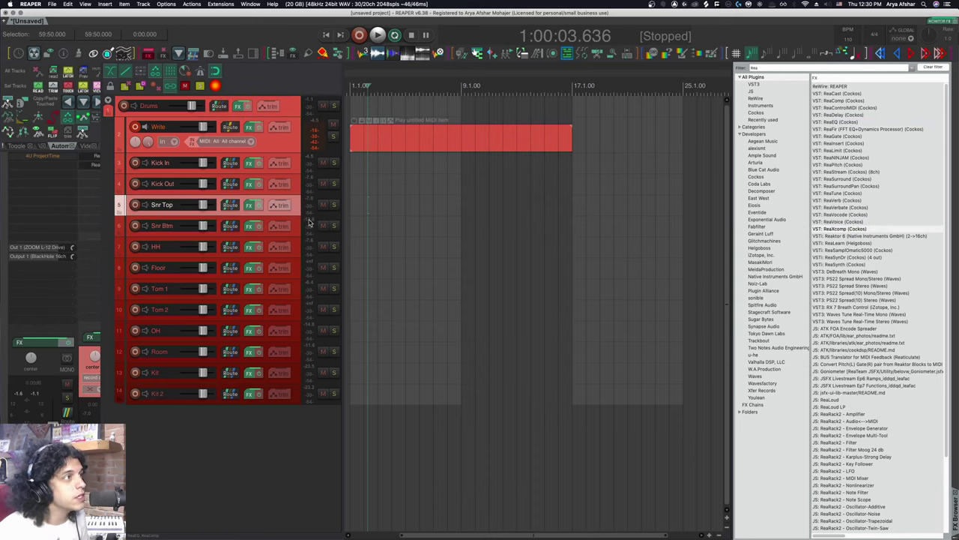
shift+click(299, 310)
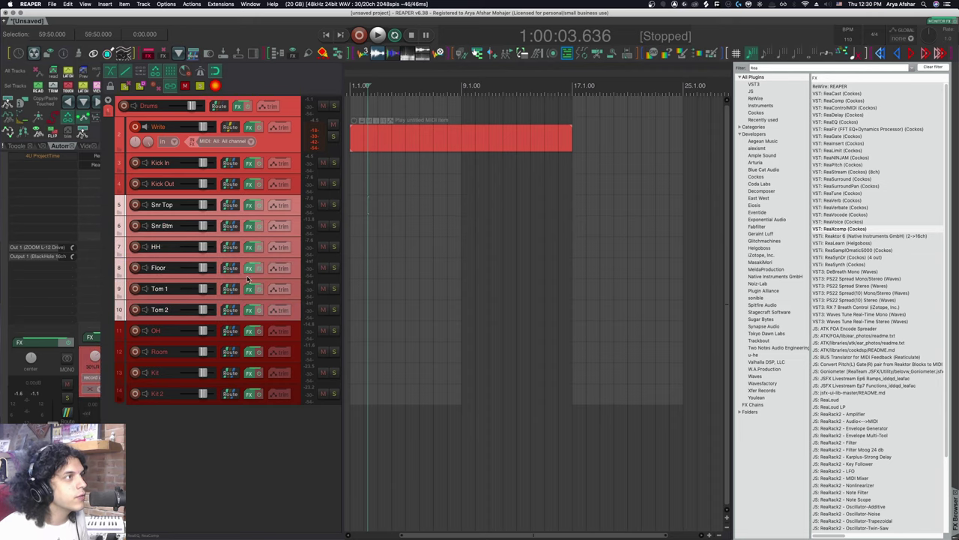
click(194, 56)
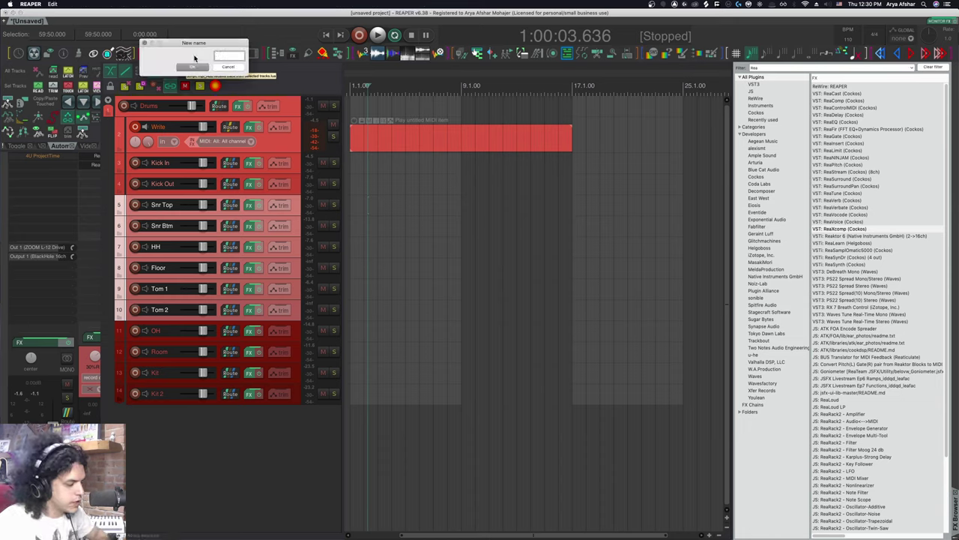
text(Drum Ve)
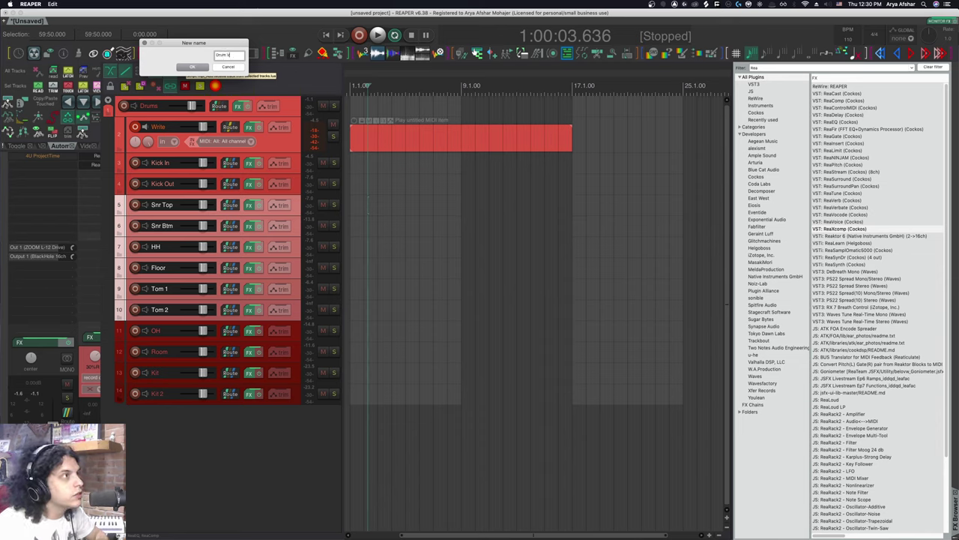
text(rb)
key(Return)
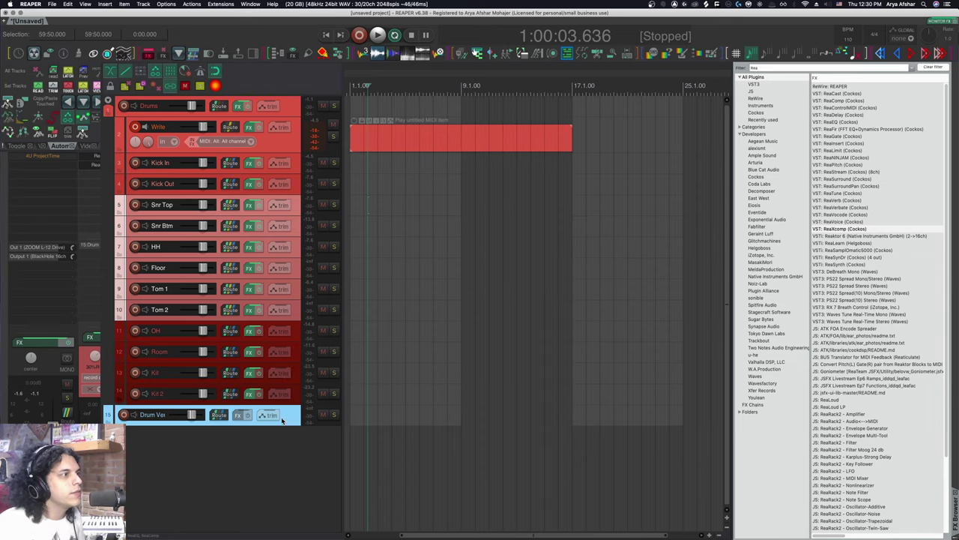
Create a receive track named Drum Crush fed by Kick In through Tom 2 and insert SSLComp Stereo on it.
shift+click(299, 311)
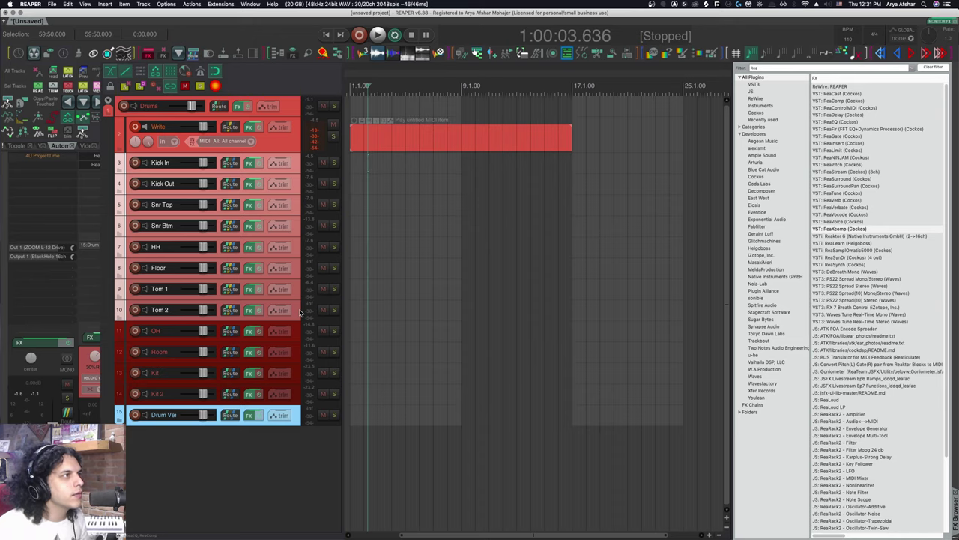
click(191, 55)
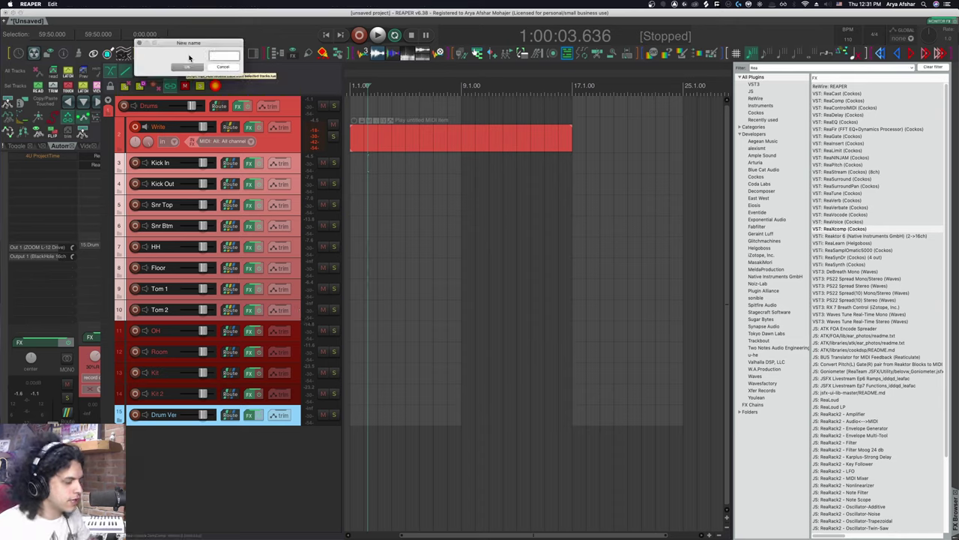
text(Drum Crush)
key(Return)
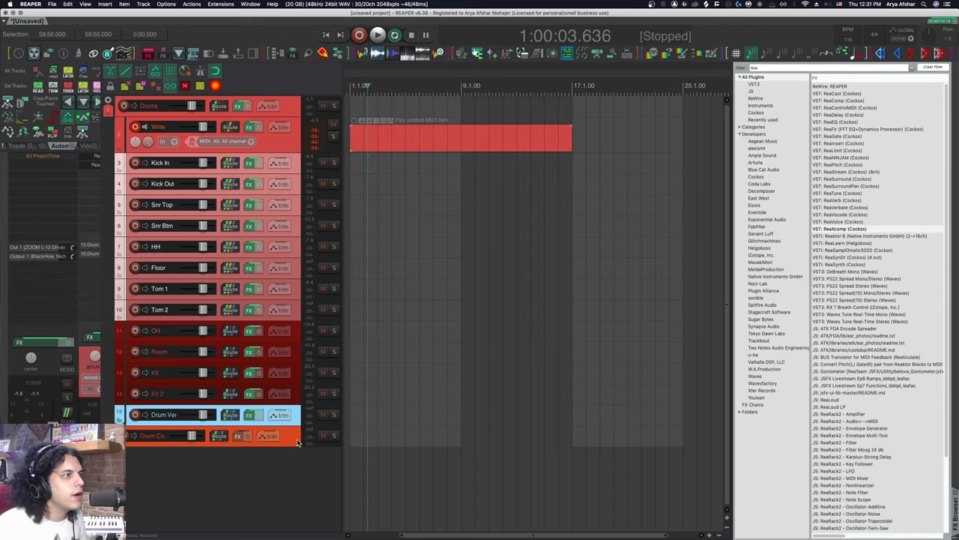
right_click(238, 439)
mouse_move(264, 483)
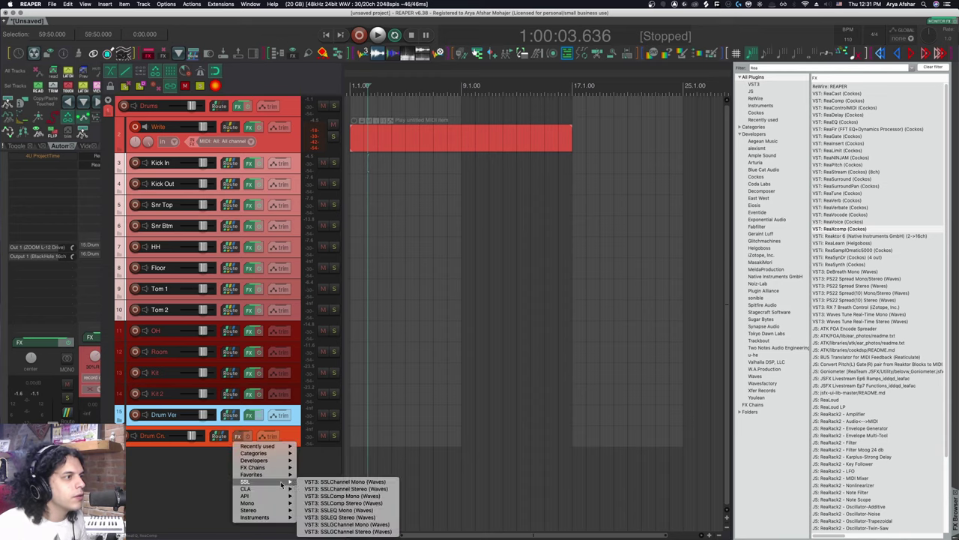
click(354, 504)
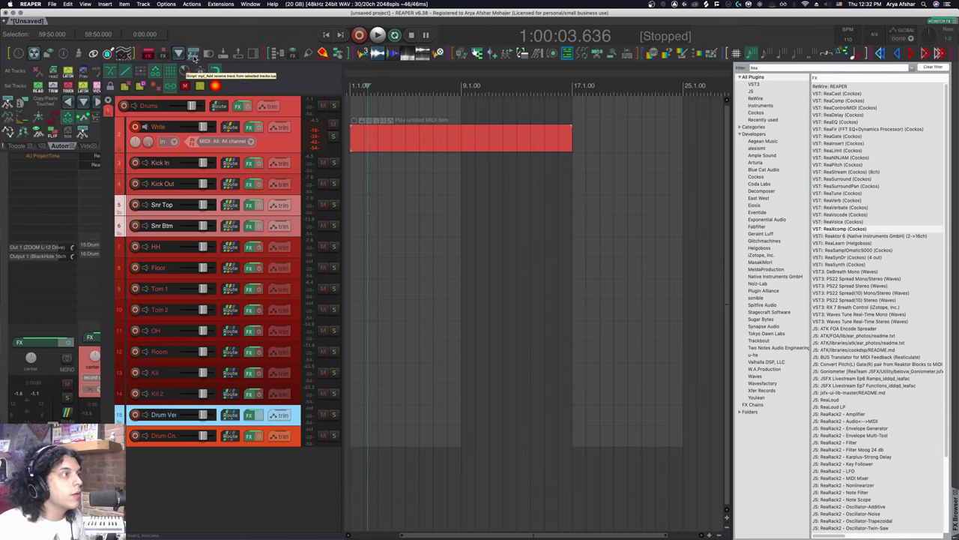
Create a receive track named Snare Plate fed by Snr Top and Snr Btm and open its effects.
click(192, 57)
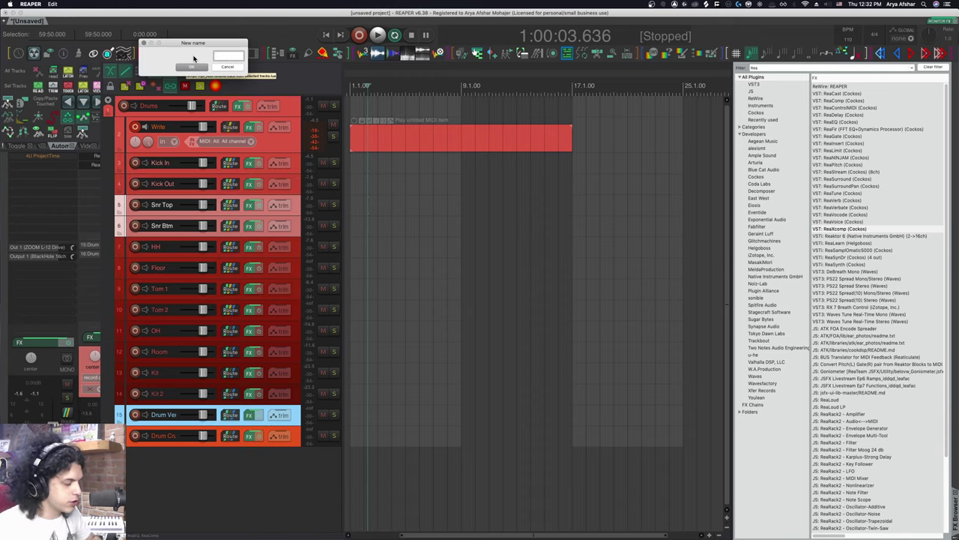
text(Snare)
key(Return)
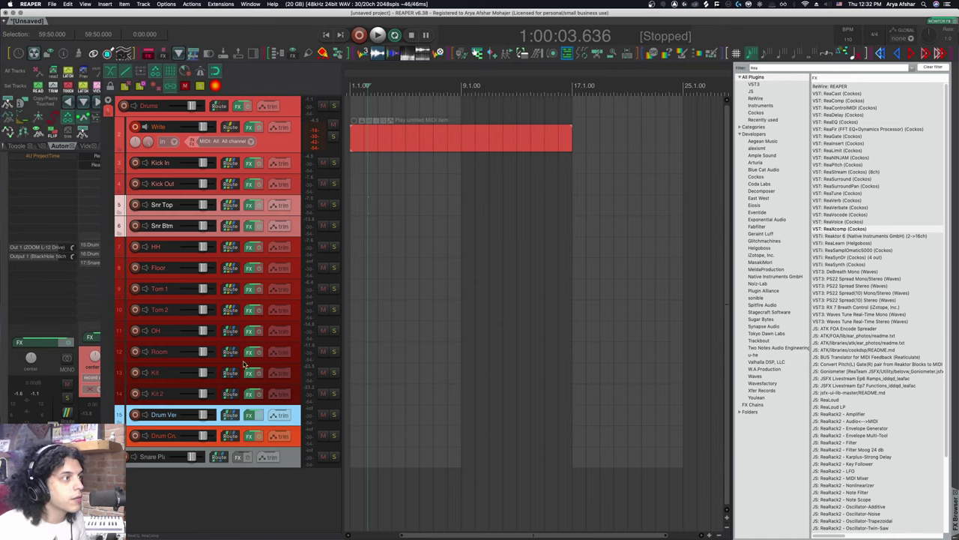
click(241, 458)
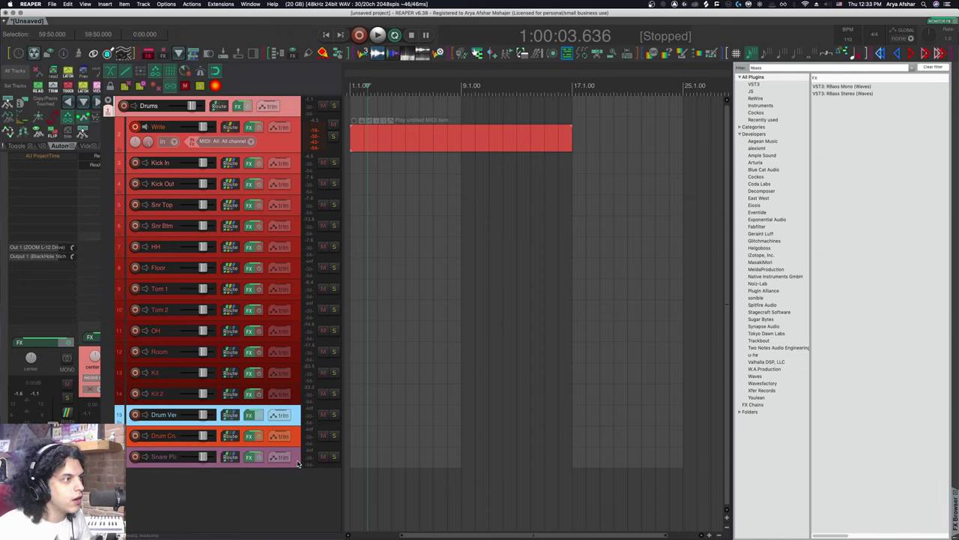
Save all tracks from Drums through Snare Plate as the track template Drum Setup, including track items, and replace the existing file.
shift+click(298, 463)
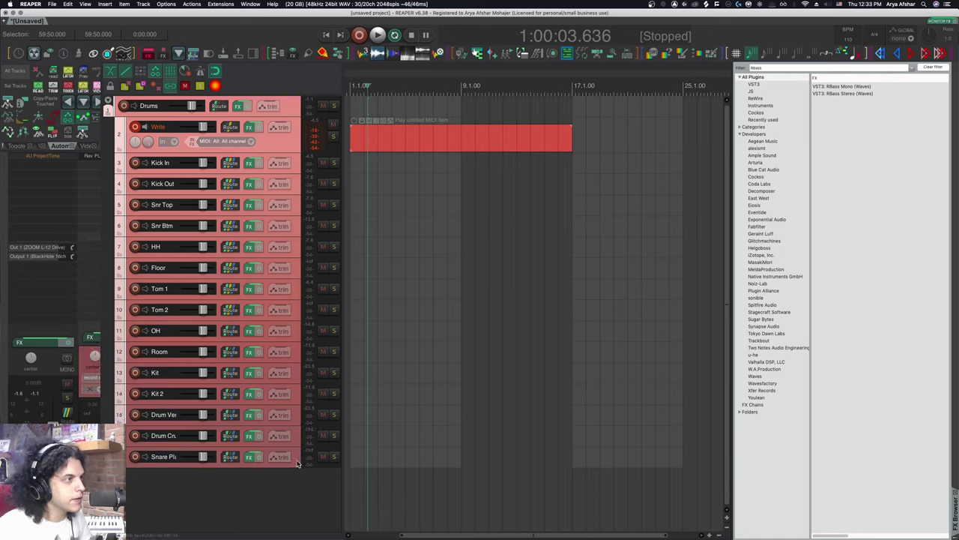
click(530, 390)
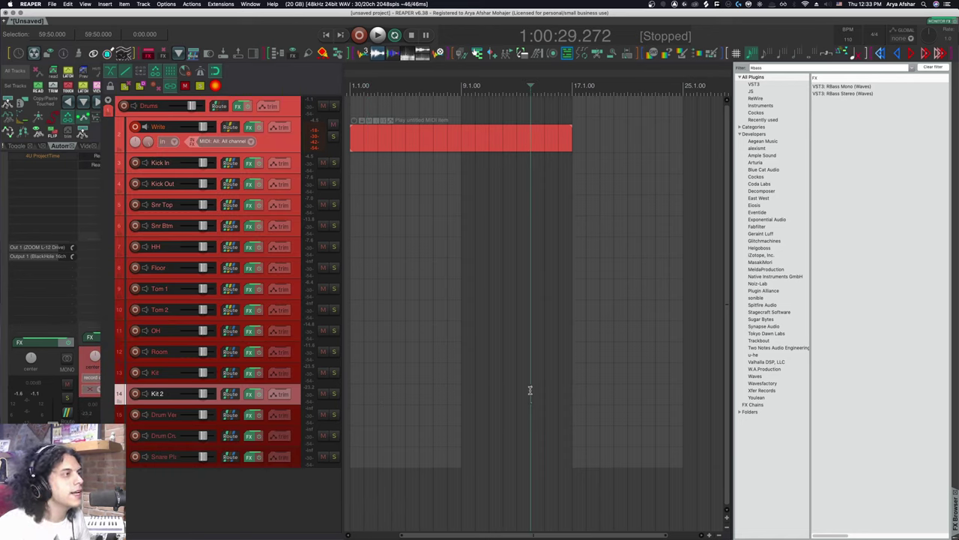
click(286, 113)
shift+click(295, 465)
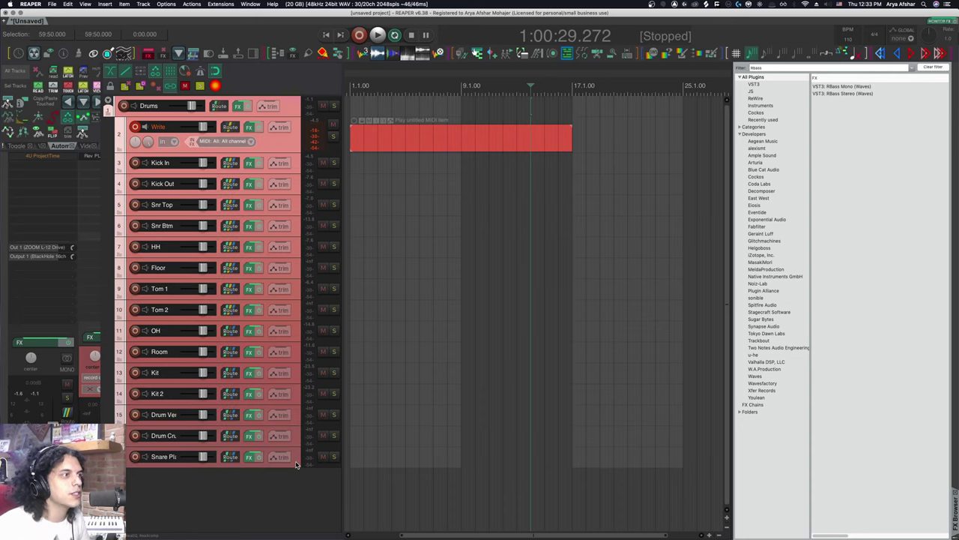
right_click(296, 465)
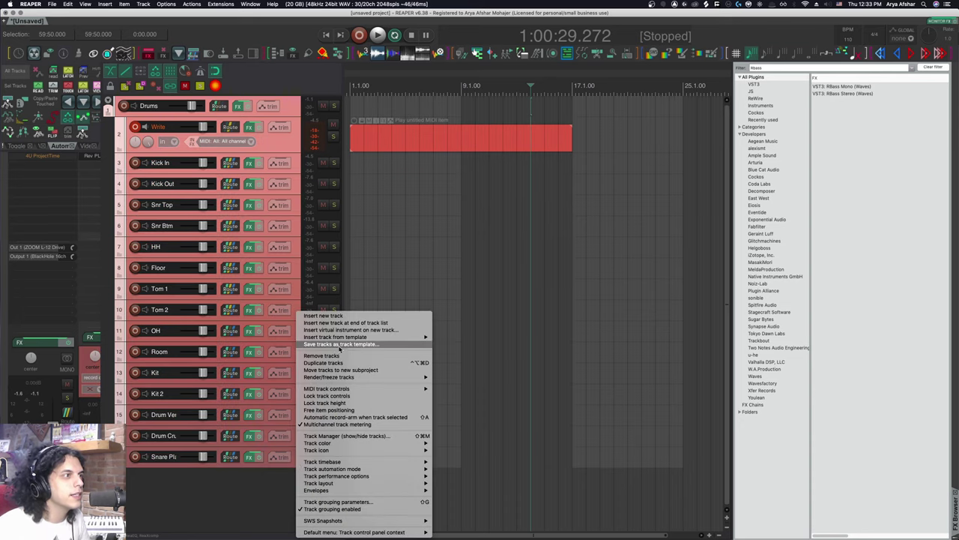
click(337, 346)
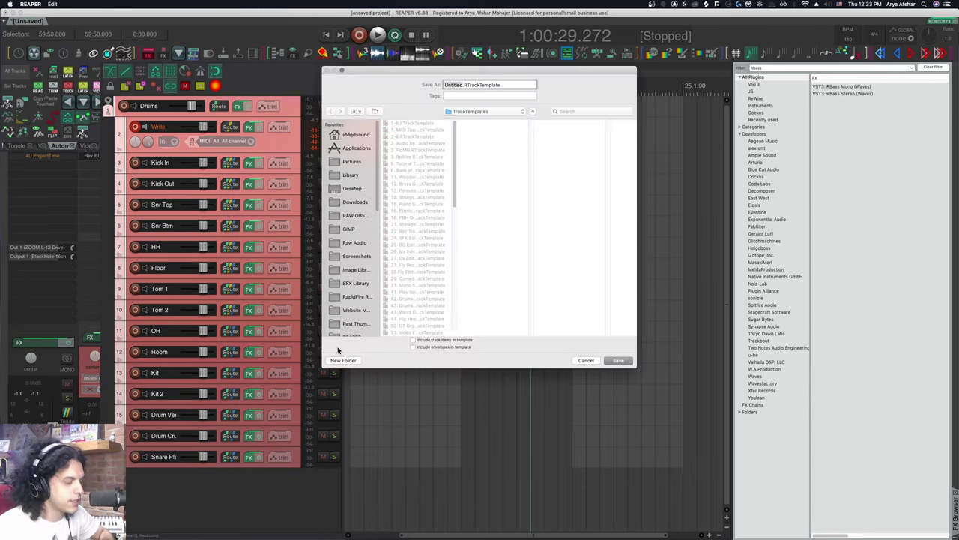
text(Drum Setup)
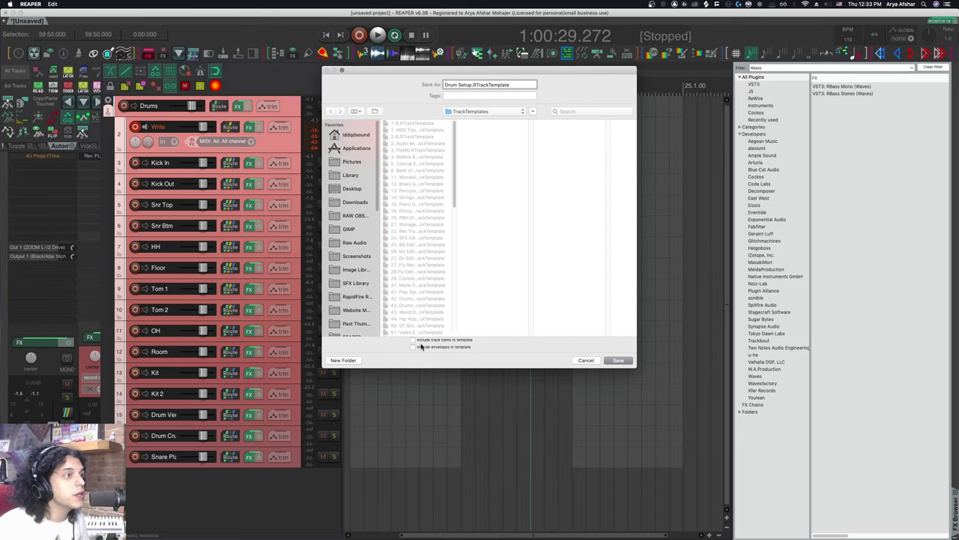
drag(368, 70, 534, 205)
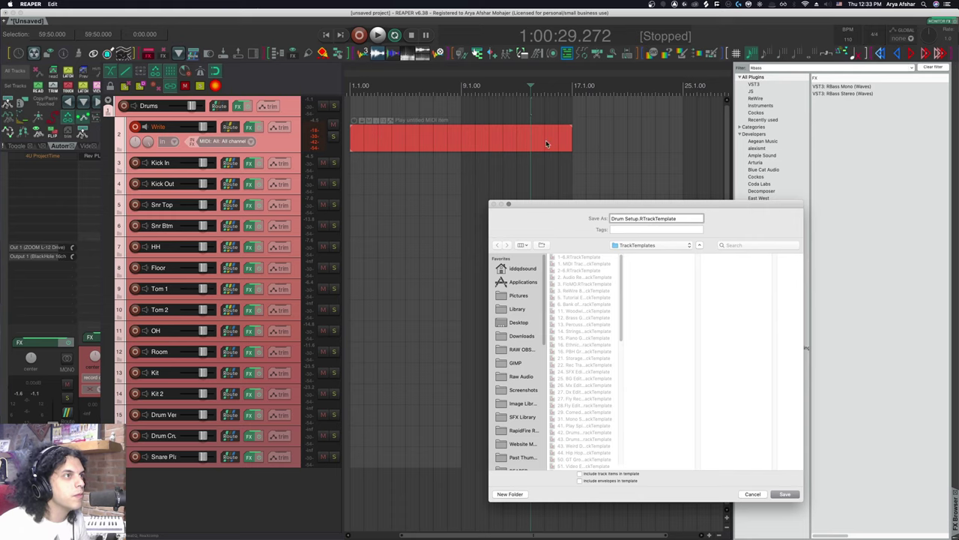
click(582, 477)
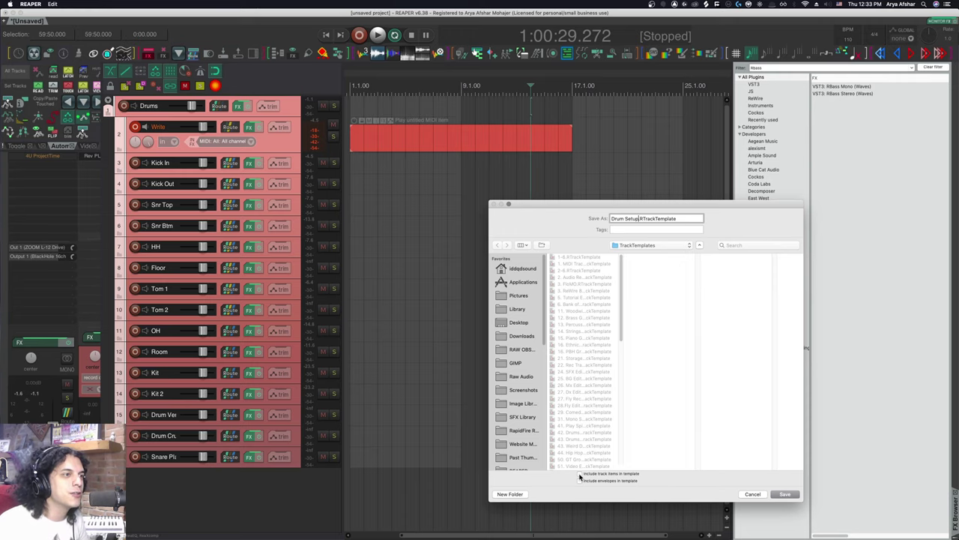
click(785, 495)
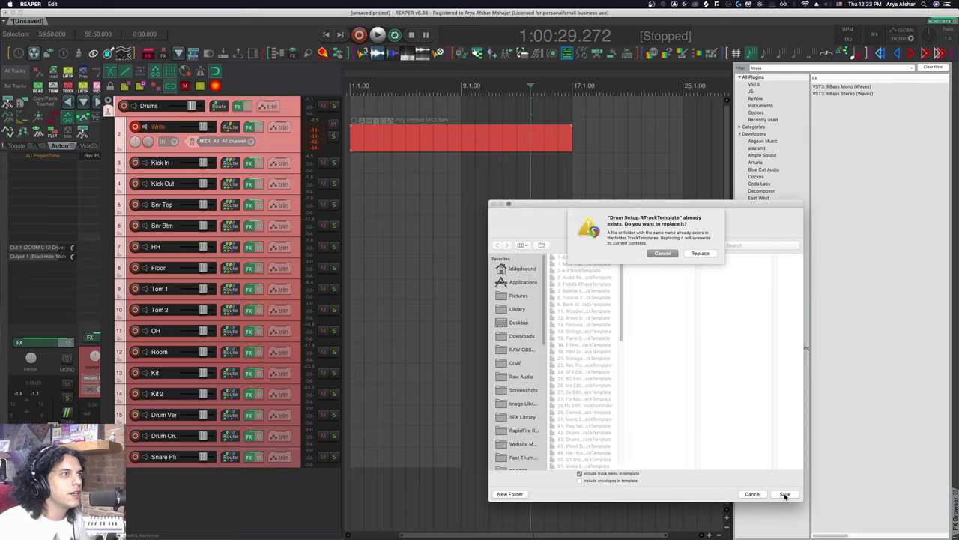
click(699, 253)
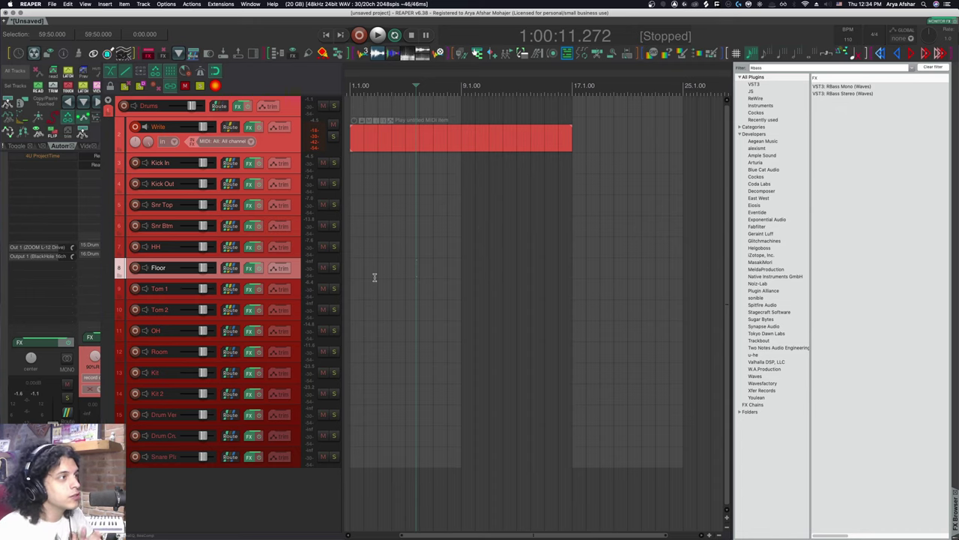
right_click(274, 373)
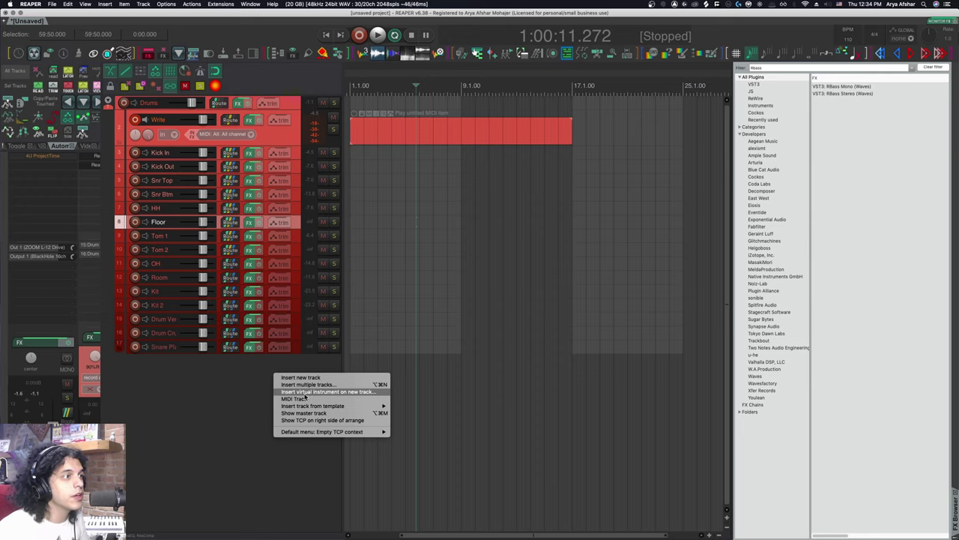
click(213, 397)
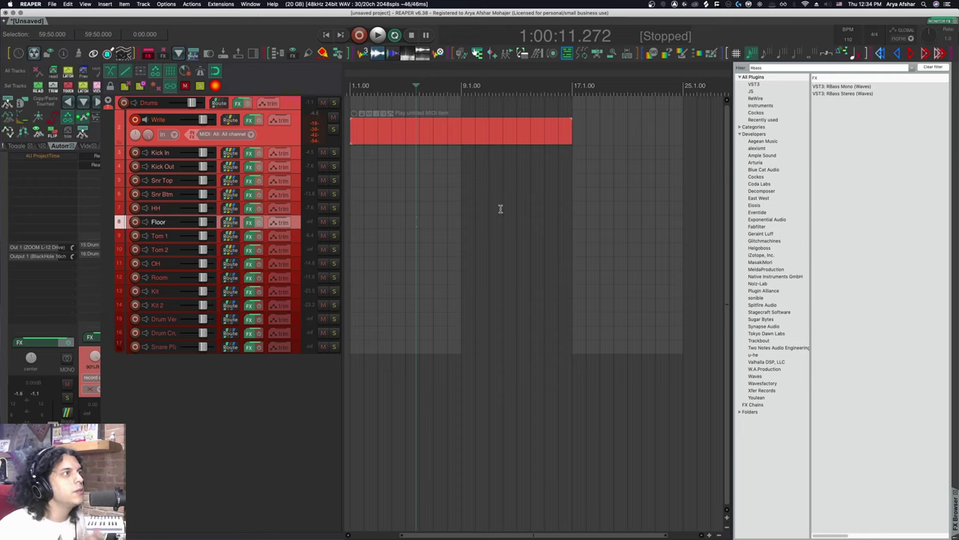
Review the channel output assignments in the Play instrument's mixer on the Write track.
click(251, 121)
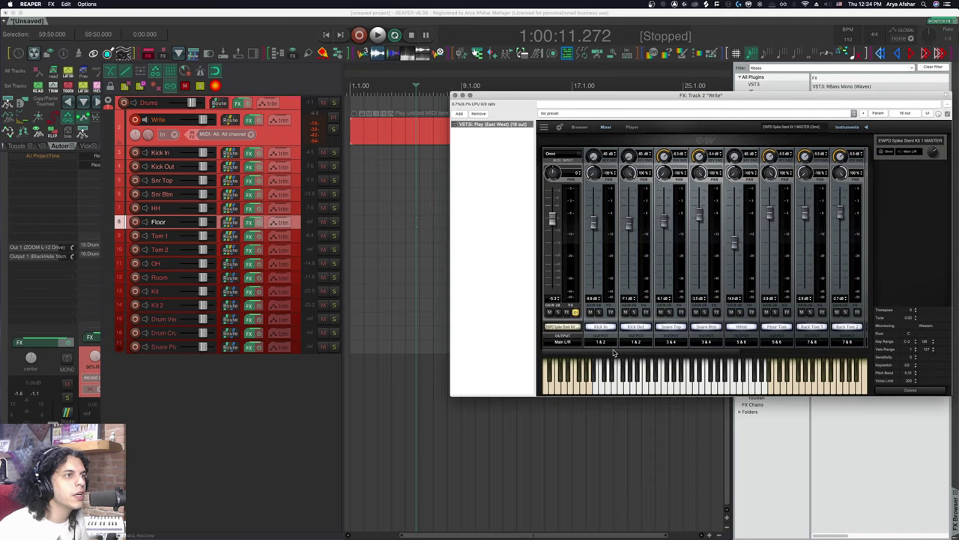
scroll(613, 352, right, 3)
scroll(611, 351, right, 2)
scroll(611, 350, left, 5)
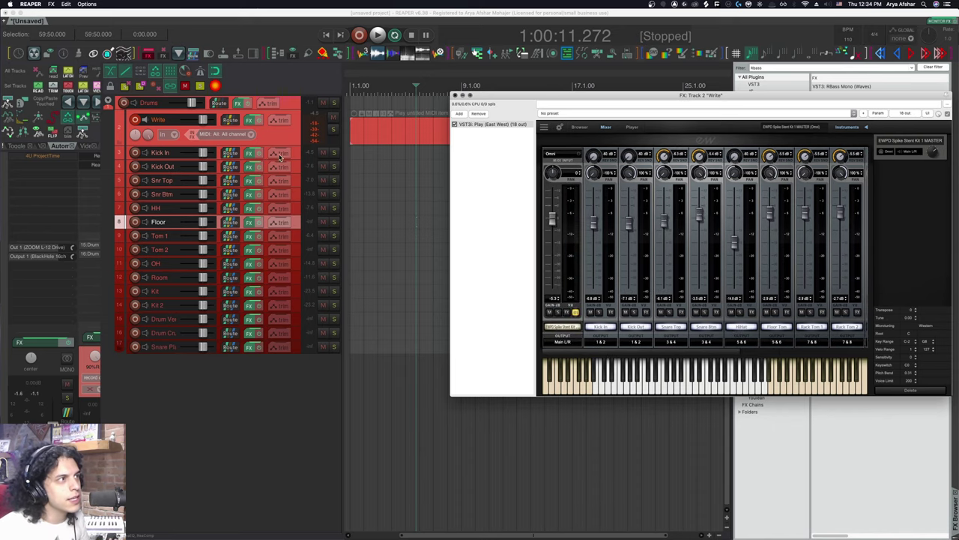
click(455, 96)
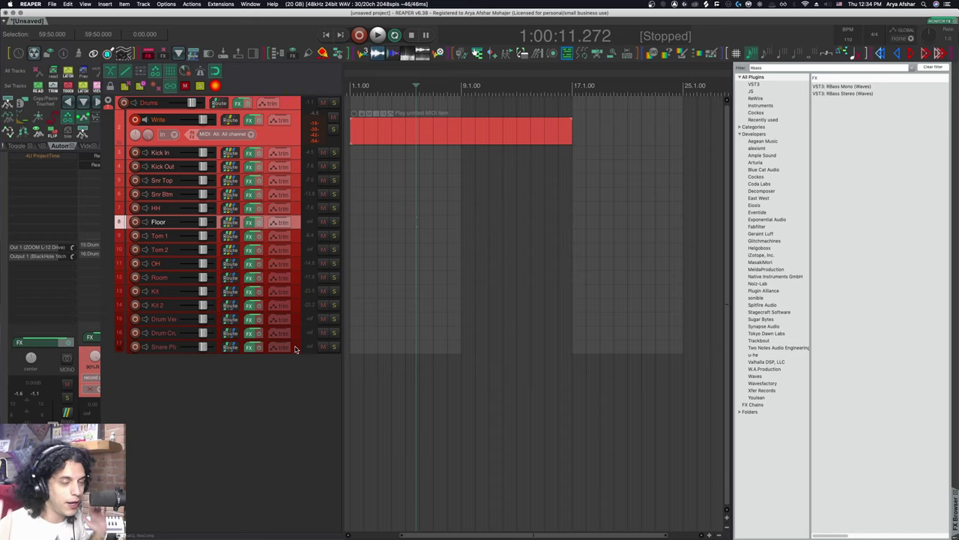
Delete all tracks from the project, including the Drums folder and its receive tracks.
key(super+a)
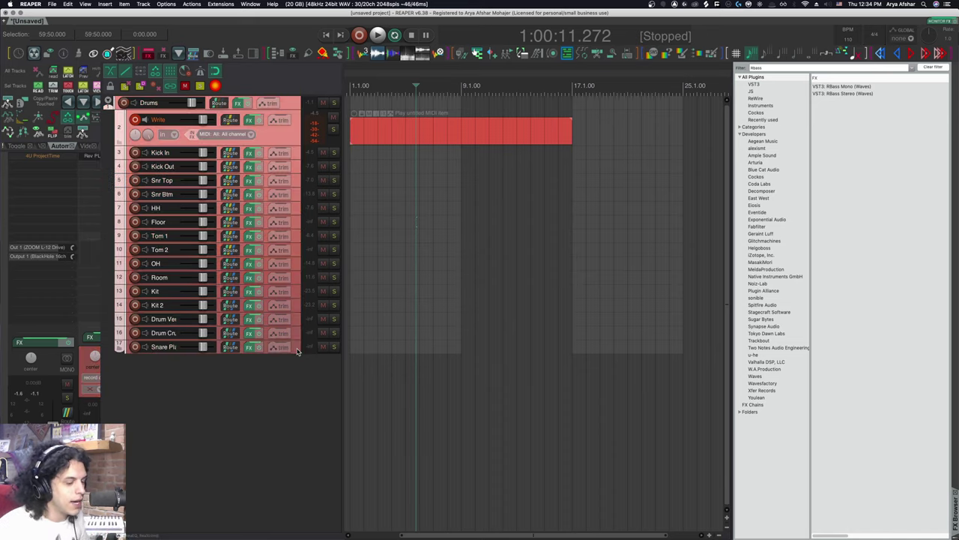
key(Delete)
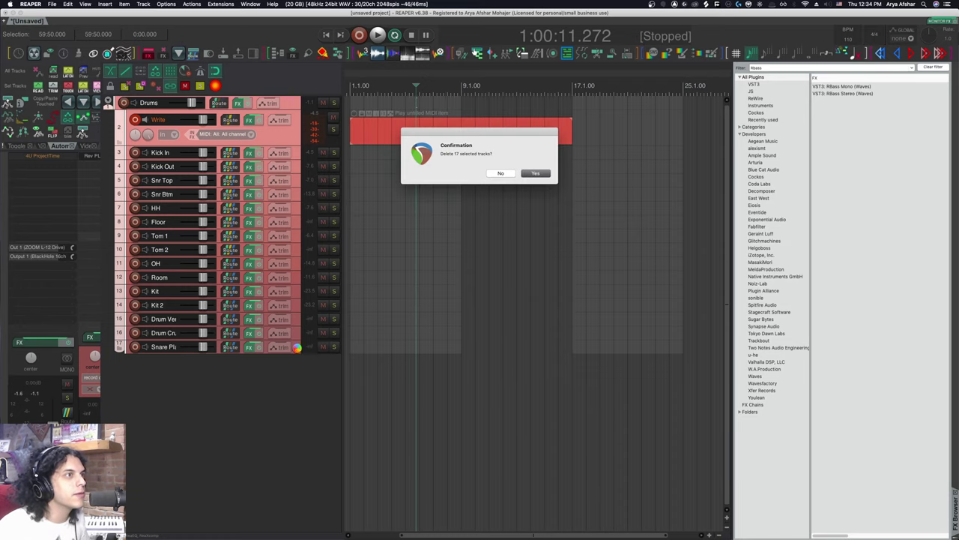
key(Return)
Insert the drum tracks into the empty project from the Drum Setup track template.
right_click(197, 145)
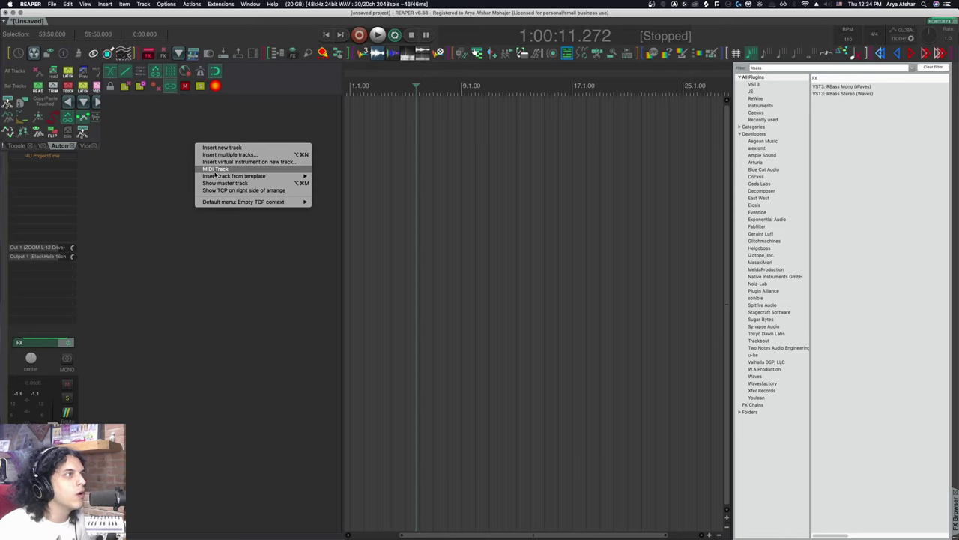
mouse_move(217, 177)
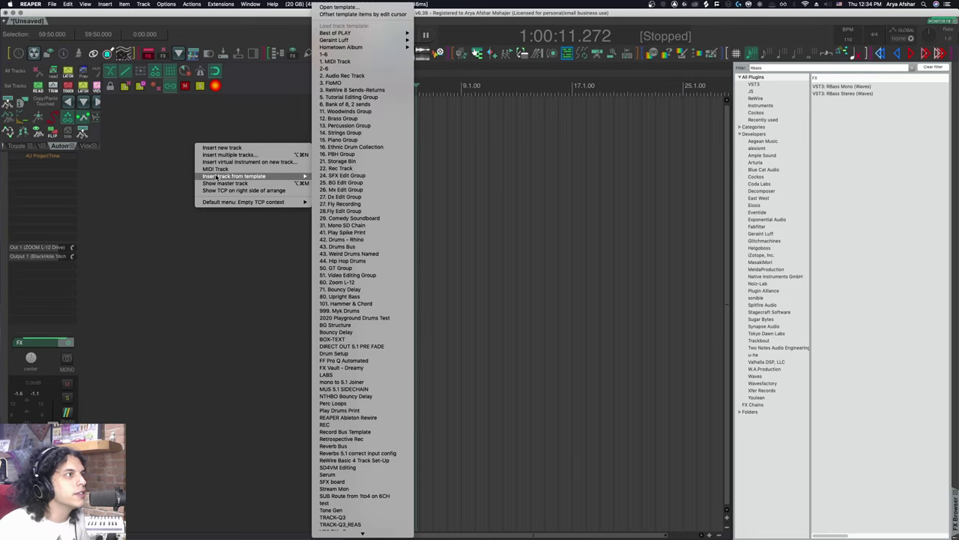
click(346, 356)
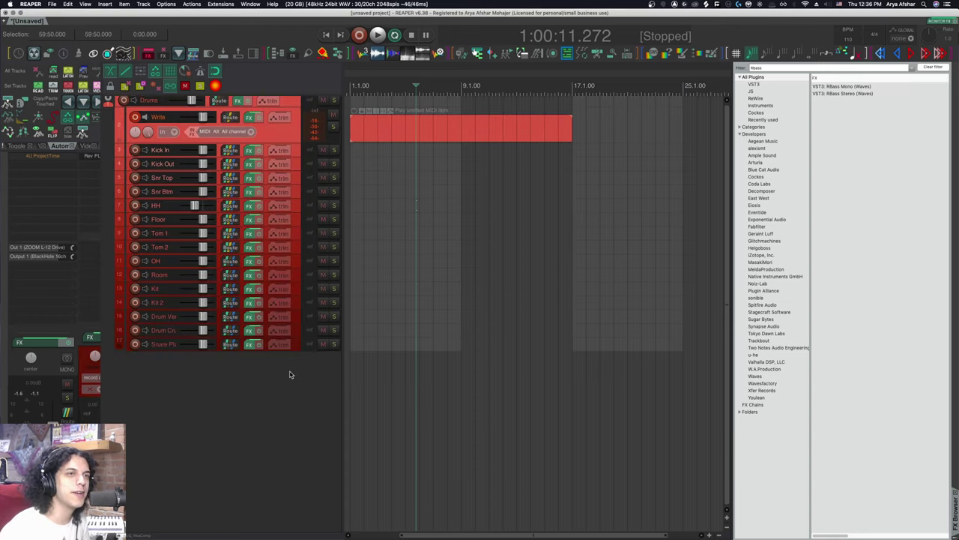
right_click(213, 395)
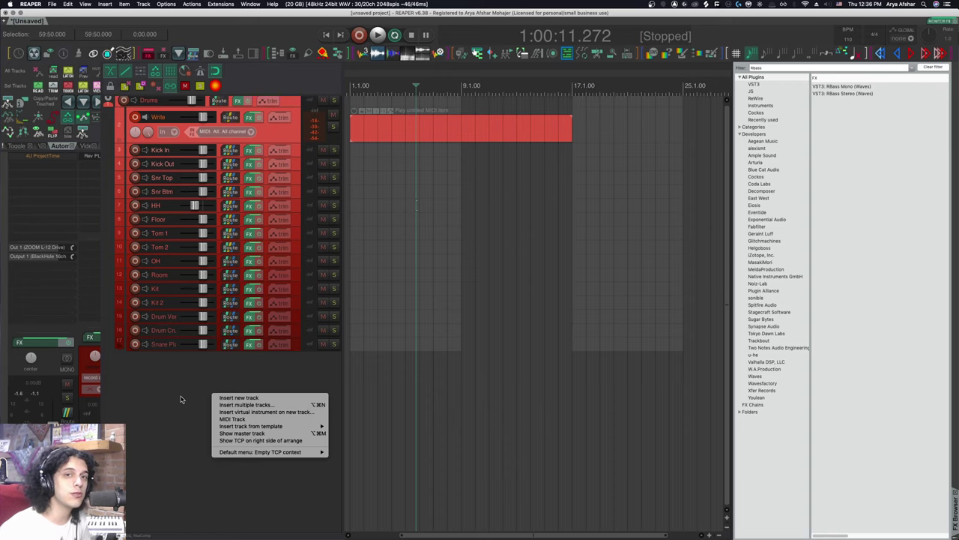